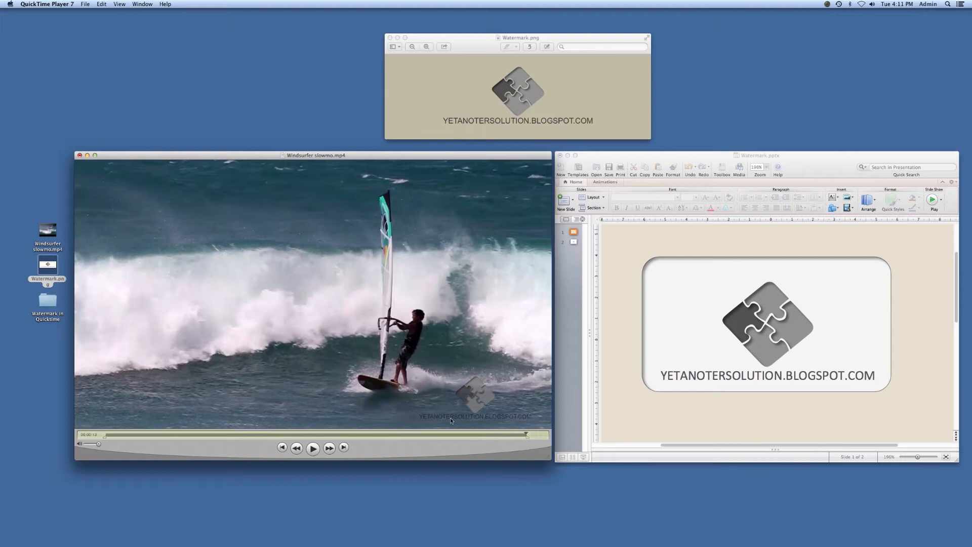
Step: Close the Windsurfer slowmo.mp4 movie without saving its changes and close the Watermark.png preview
{"action": "left_click", "coordinate": [80, 156]}
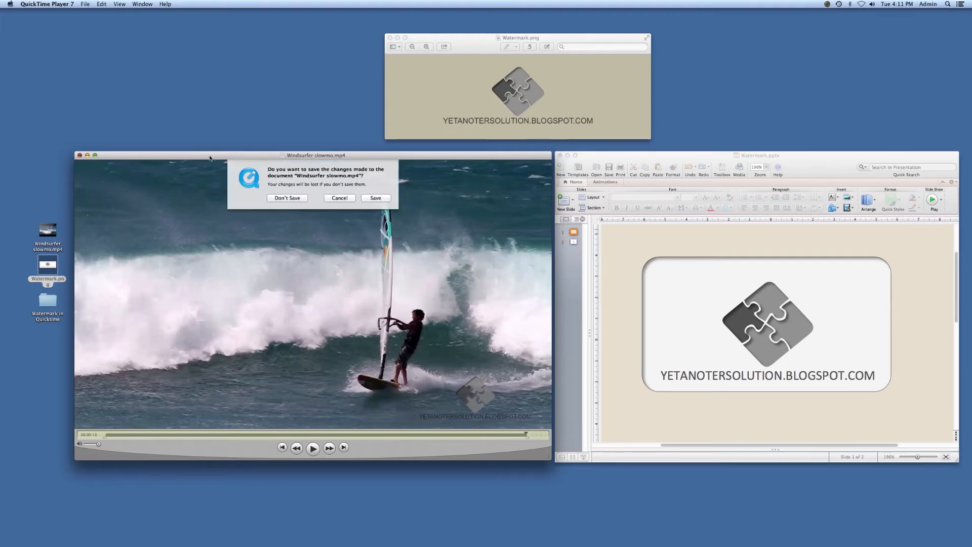
{"action": "left_click", "coordinate": [283, 198]}
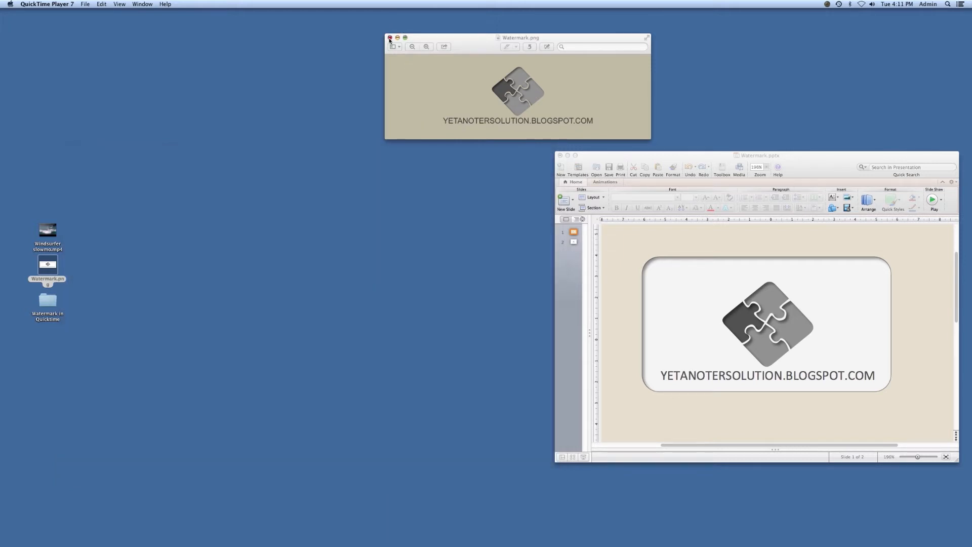
{"action": "left_click", "coordinate": [390, 37]}
{"action": "left_click", "coordinate": [68, 264]}
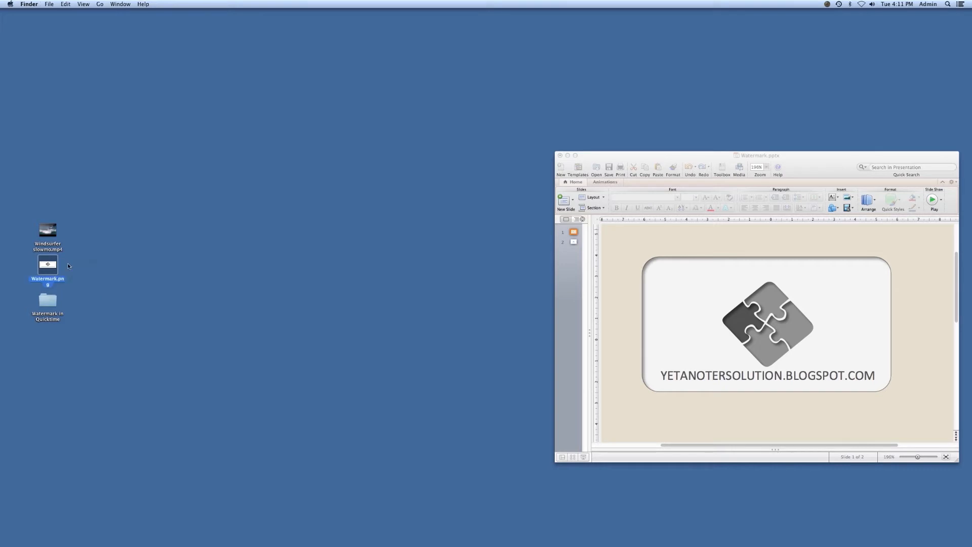
Step: Open Windsurfer slowmo.mp4 from the desktop in QuickTime Player 7 and move its window clear of the desktop files
{"action": "double_click", "coordinate": [51, 234]}
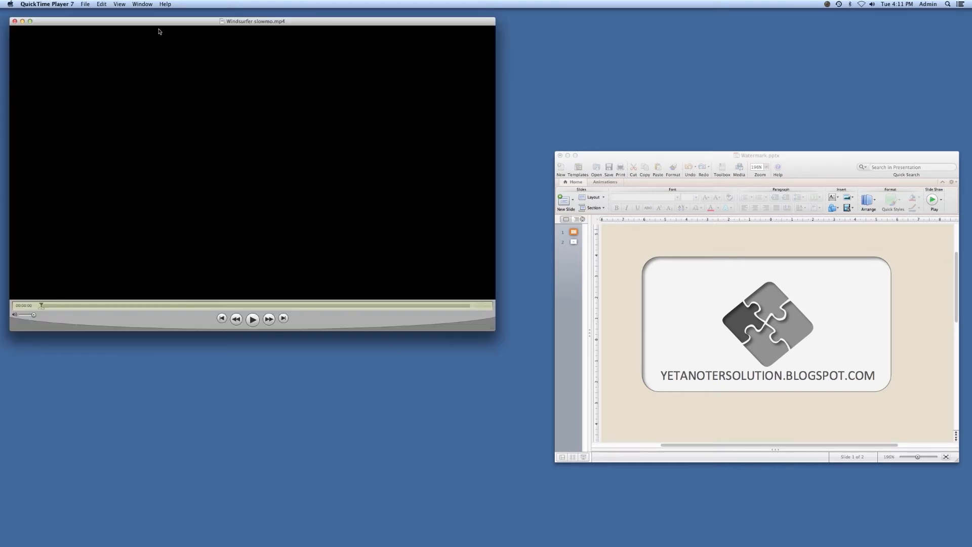
{"action": "left_click_drag", "start_coordinate": [167, 19], "coordinate": [287, 154]}
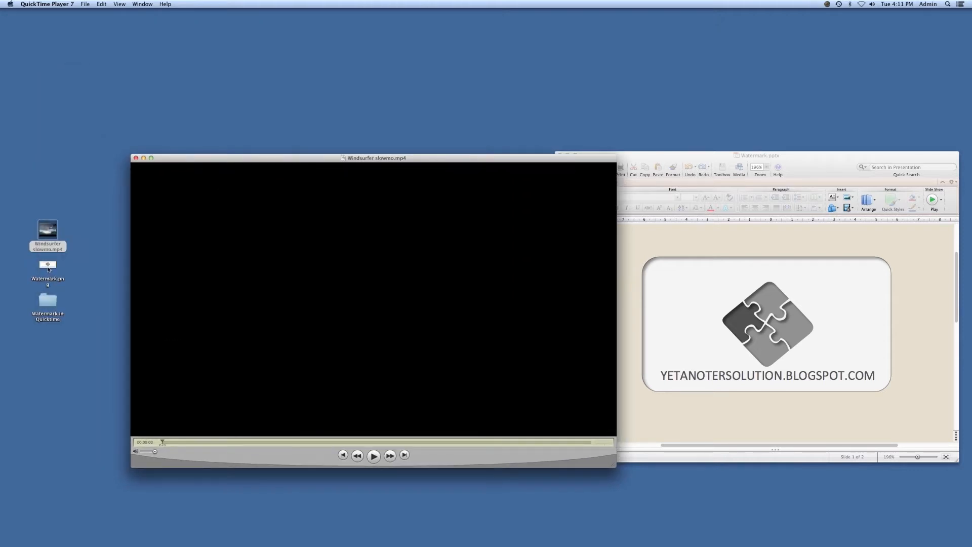
{"action": "left_click", "coordinate": [47, 269]}
{"action": "left_click", "coordinate": [179, 160]}
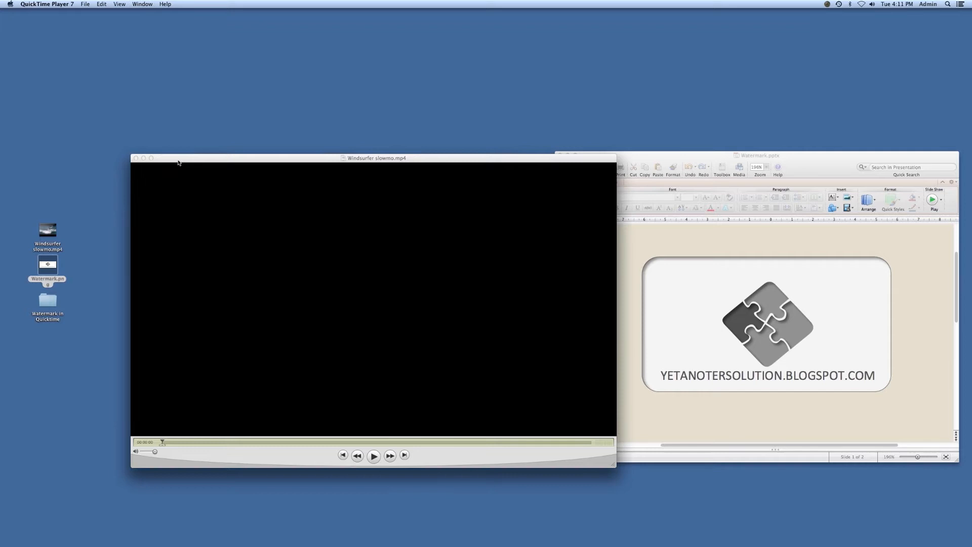
Step: Open Watermark.png from the Desktop folder as a second player window
{"action": "left_click", "coordinate": [83, 4]}
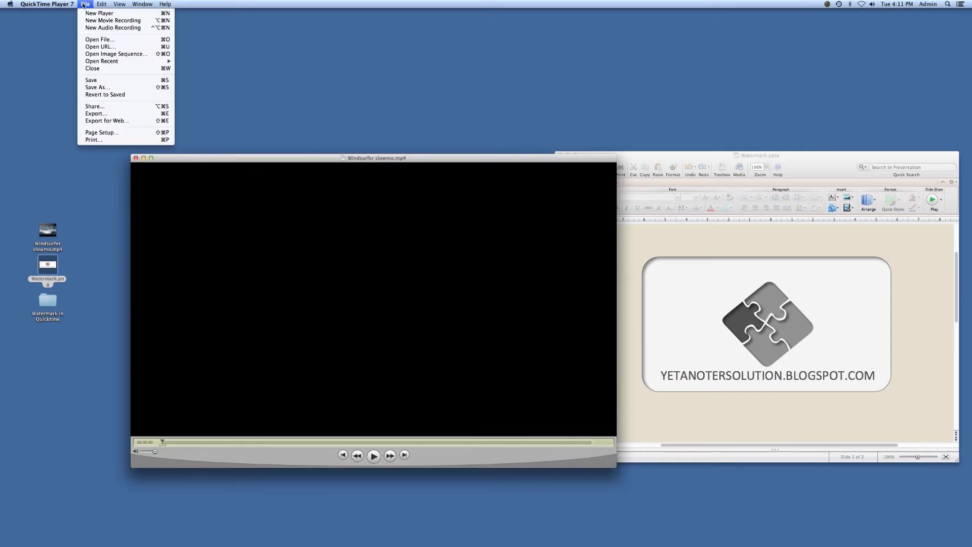
{"action": "left_click", "coordinate": [98, 41]}
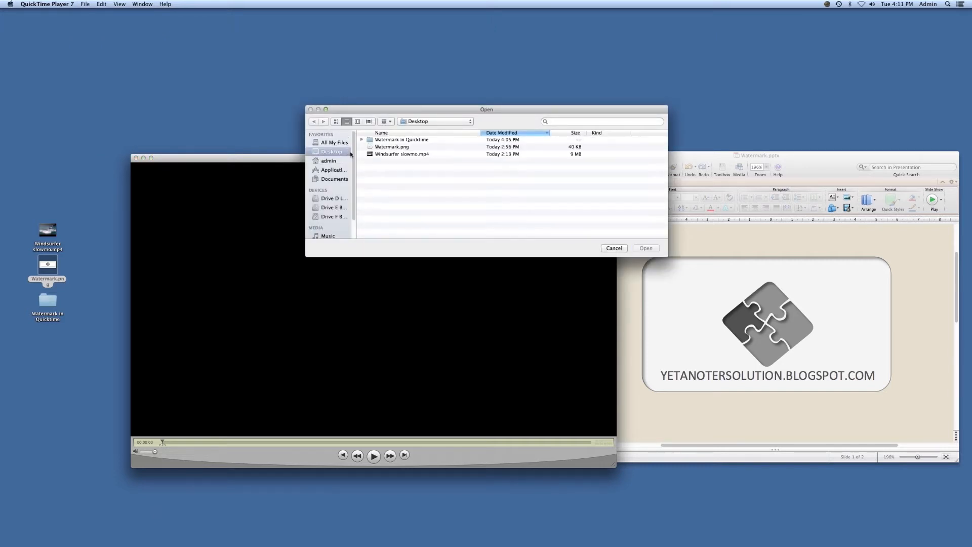
{"action": "left_click", "coordinate": [388, 148]}
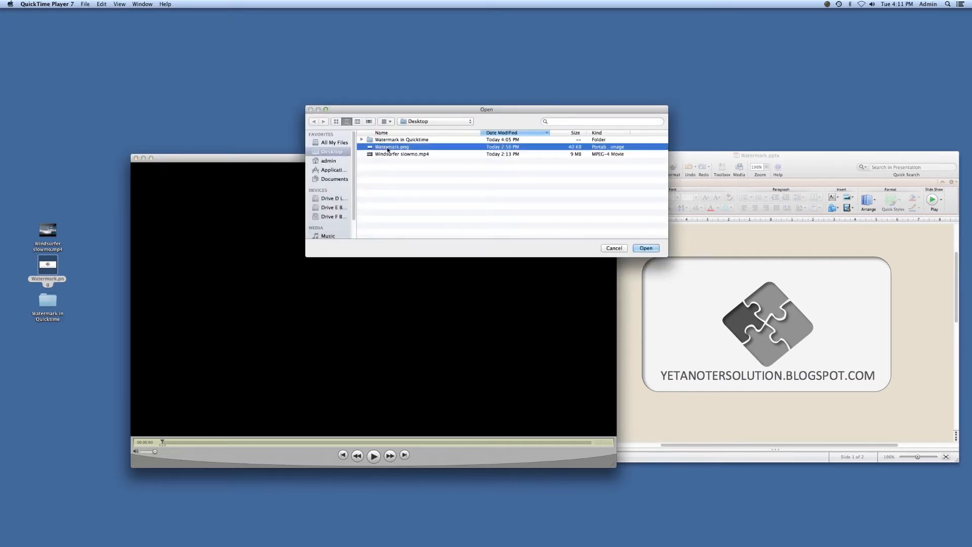
{"action": "left_click", "coordinate": [647, 248]}
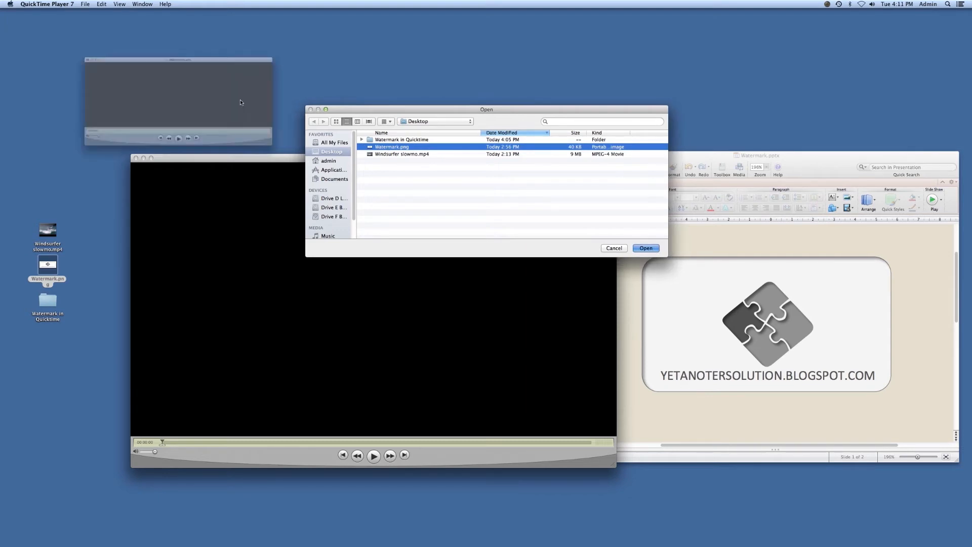
Step: Select and copy the whole watermark image, and close the Watermark.png player
{"action": "left_click", "coordinate": [101, 4]}
{"action": "left_click", "coordinate": [116, 68]}
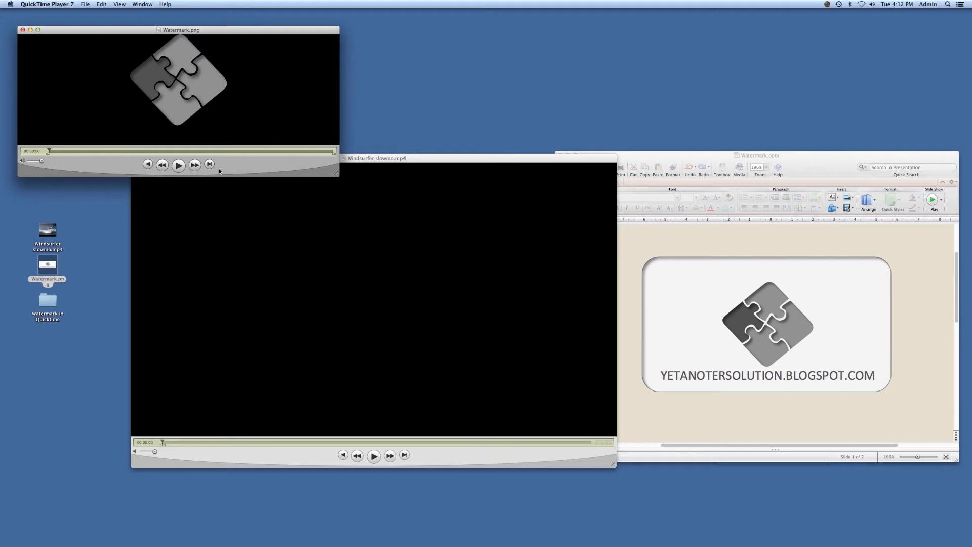
{"action": "left_click", "coordinate": [22, 31]}
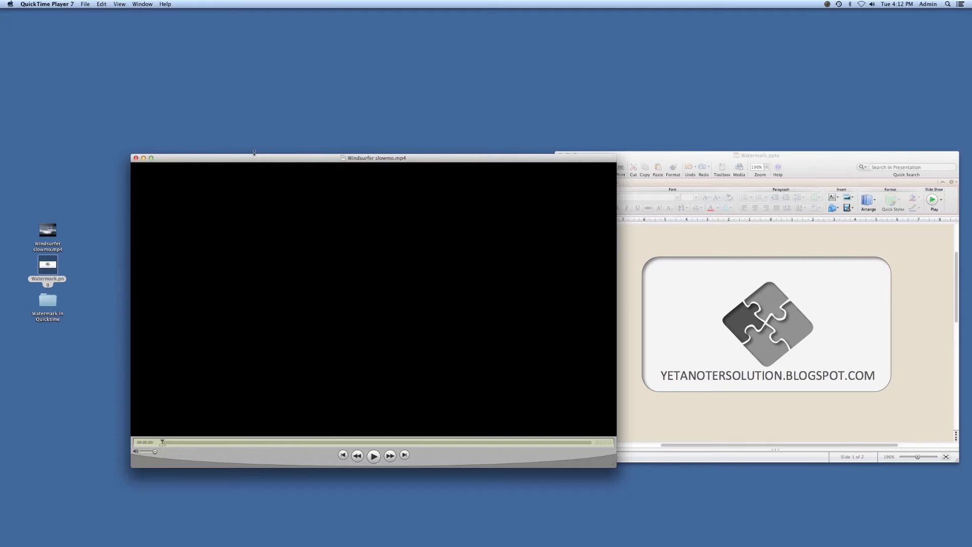
Step: Scrub through the windsurfer movie and mark a section in the middle of its timeline as the selection
{"action": "left_click_drag", "start_coordinate": [255, 152], "coordinate": [225, 96]}
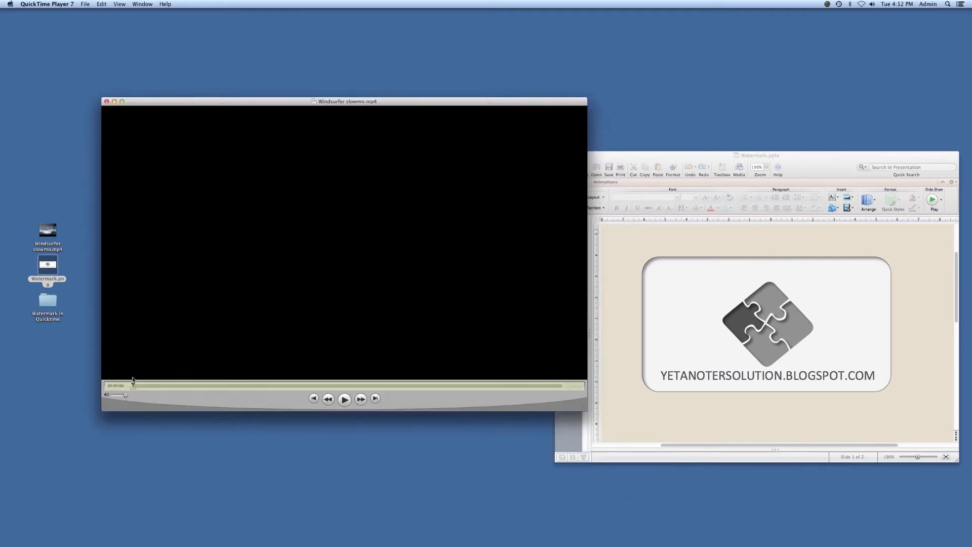
{"action": "left_click_drag", "start_coordinate": [132, 385], "coordinate": [234, 385]}
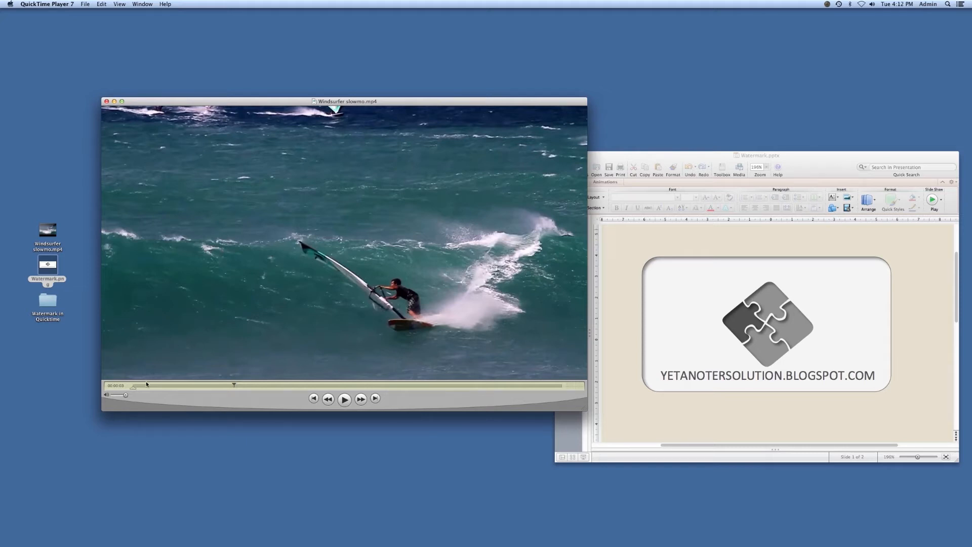
{"action": "mouse_move", "coordinate": [134, 387]}
{"action": "left_mouse_down"}
{"action": "mouse_move", "coordinate": [205, 387]}
{"action": "mouse_move", "coordinate": [135, 390]}
{"action": "mouse_move", "coordinate": [239, 402]}
{"action": "mouse_move", "coordinate": [313, 398]}
{"action": "left_mouse_up"}
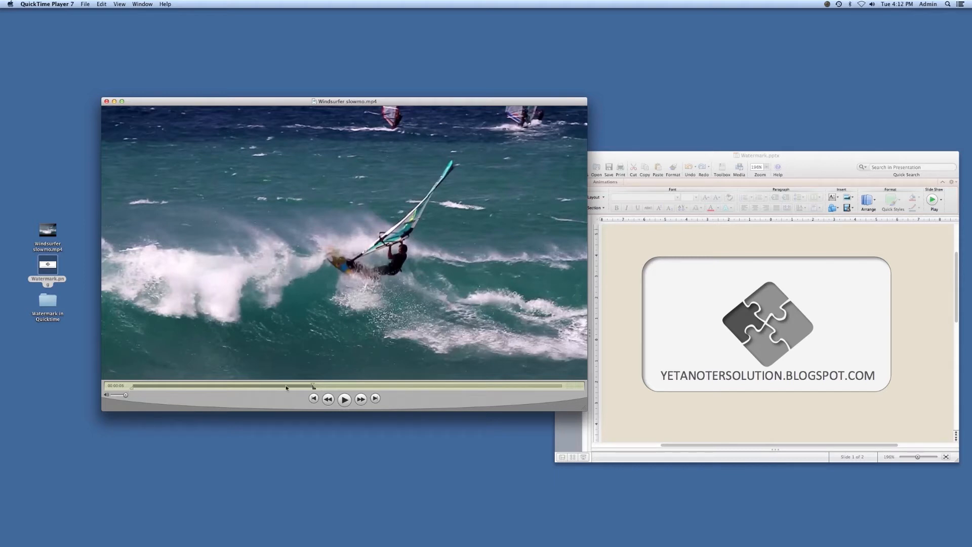
{"action": "left_click_drag", "start_coordinate": [133, 388], "coordinate": [262, 387]}
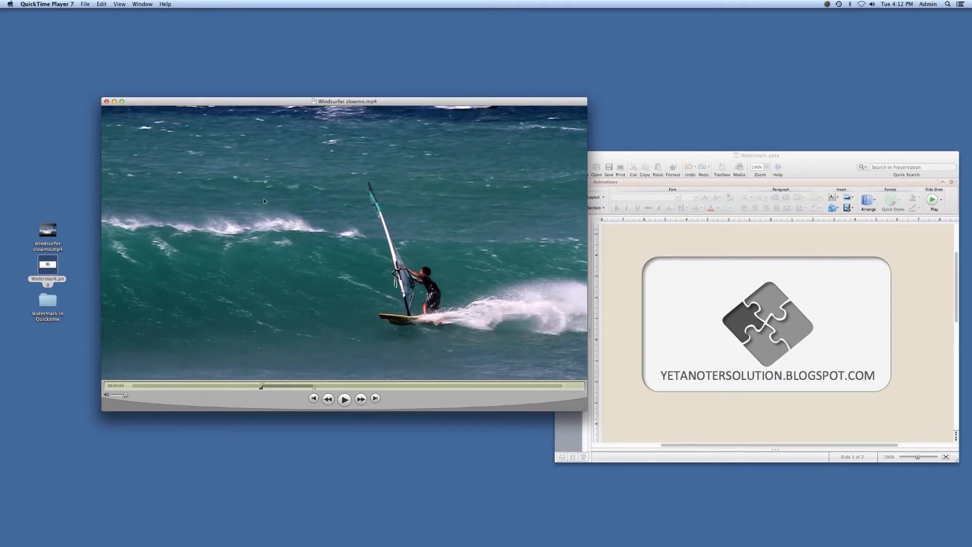
Step: Select the entire windsurfer movie and add the copied watermark with Add to Selection & Scale
{"action": "left_click", "coordinate": [102, 5]}
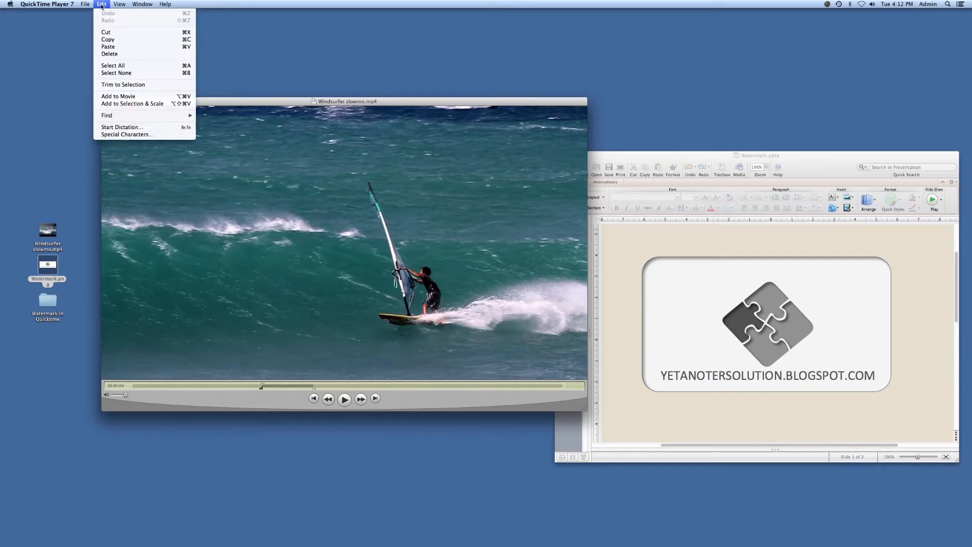
{"action": "left_click", "coordinate": [117, 65]}
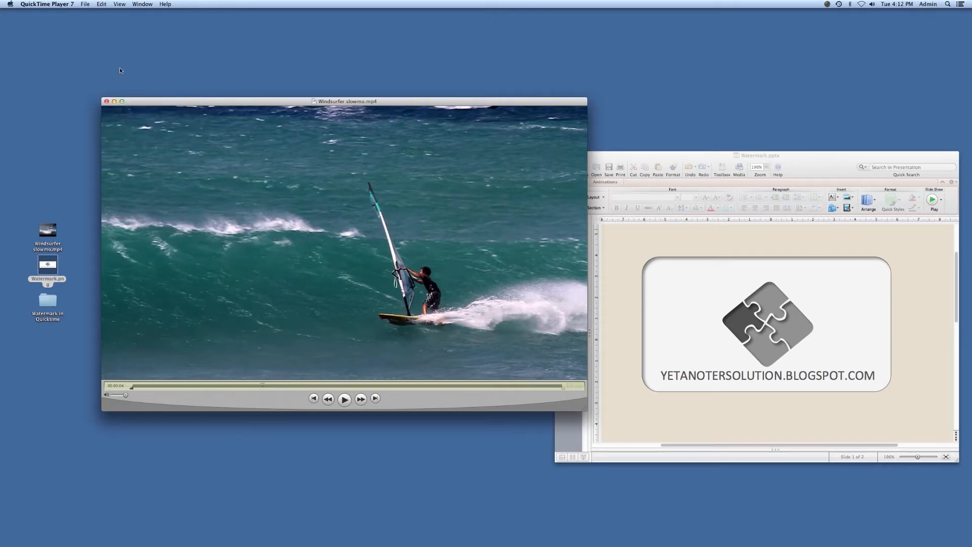
{"action": "left_click", "coordinate": [103, 5]}
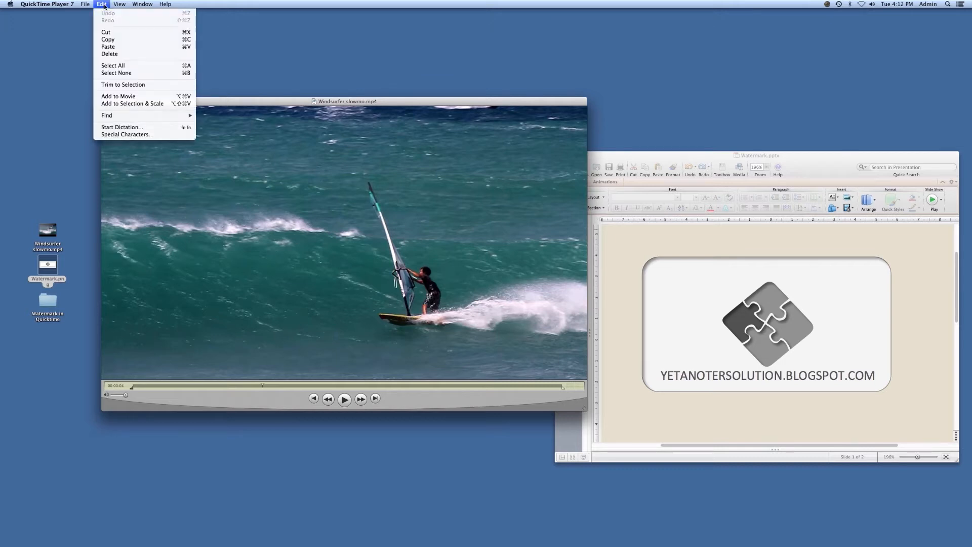
{"action": "left_click", "coordinate": [122, 104]}
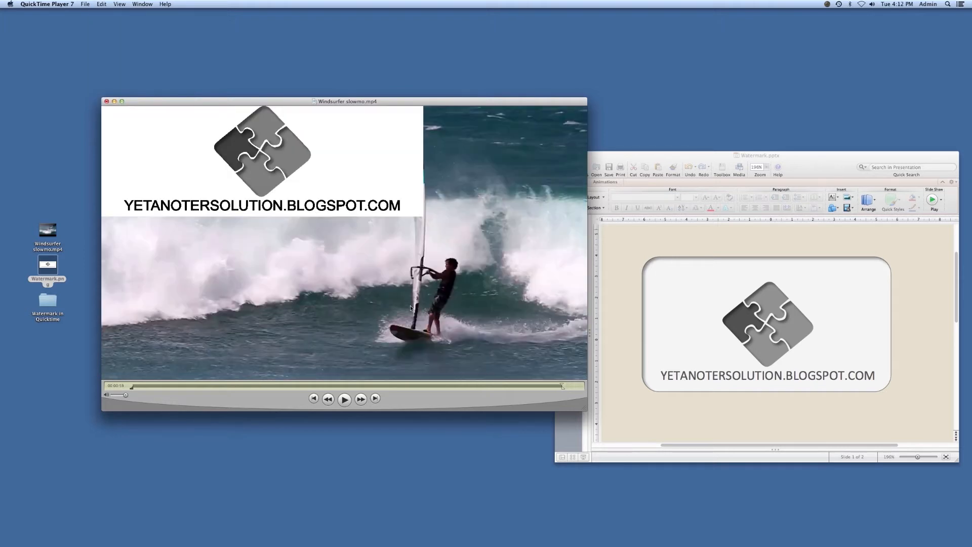
Step: Minimize the Watermark.pptx presentation and reposition the windsurfer movie window on the desktop
{"action": "left_click_drag", "start_coordinate": [520, 100], "coordinate": [470, 84]}
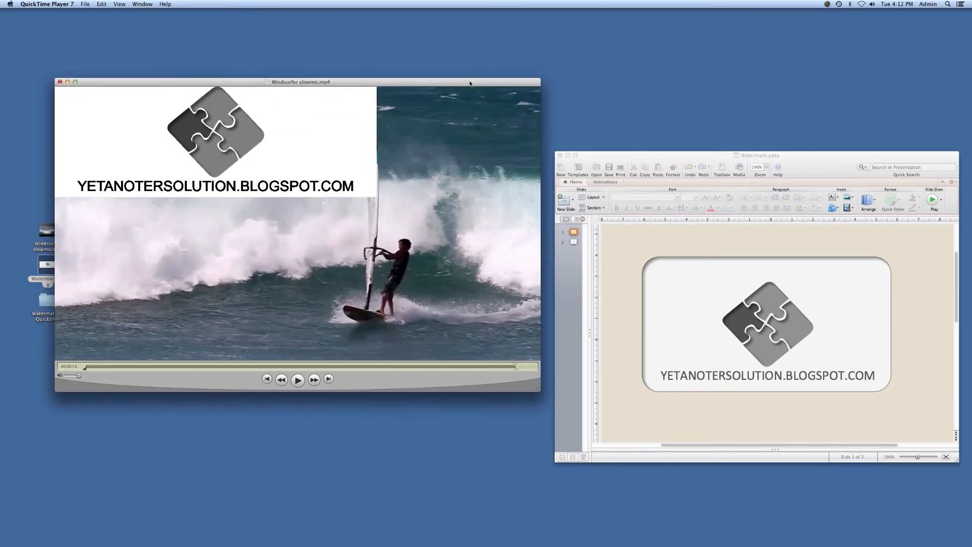
{"action": "left_click", "coordinate": [568, 155]}
{"action": "left_click_drag", "start_coordinate": [439, 79], "coordinate": [616, 78]}
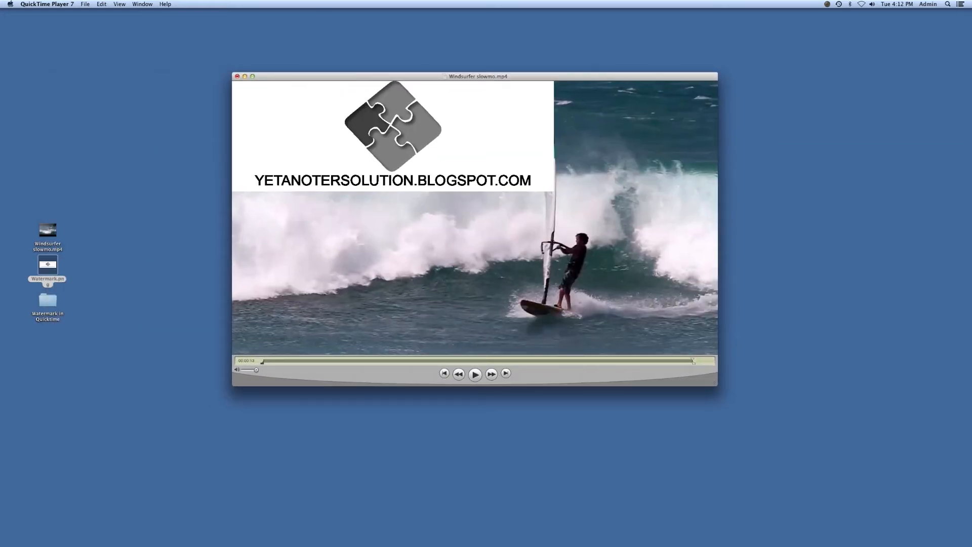
Step: Show the windsurfer movie's properties and place the movie window beside them
{"action": "left_click", "coordinate": [121, 4]}
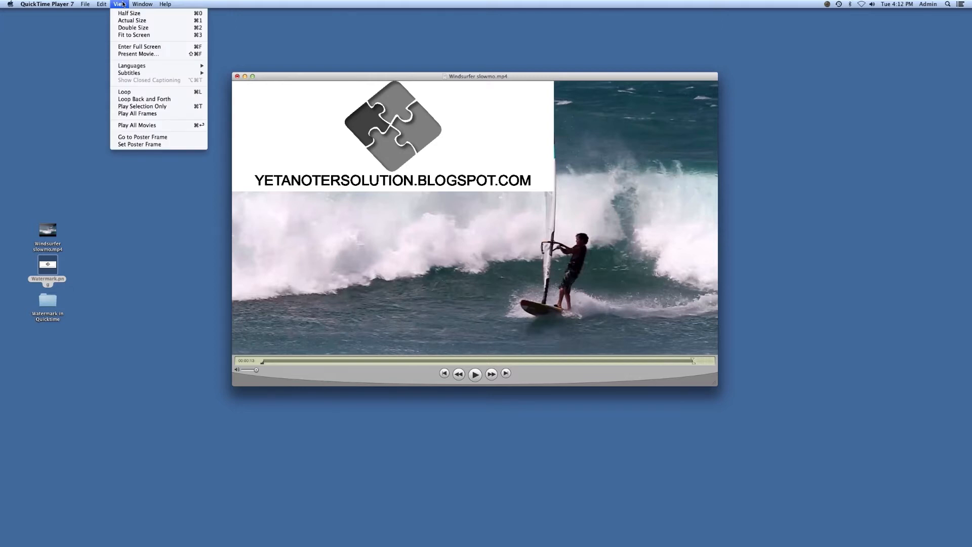
{"action": "mouse_move", "coordinate": [141, 4]}
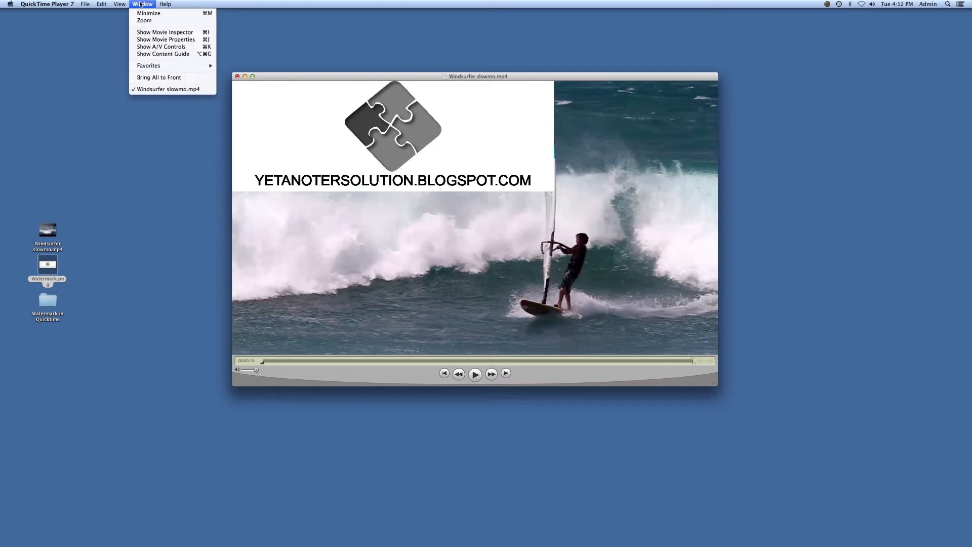
{"action": "left_click", "coordinate": [157, 40]}
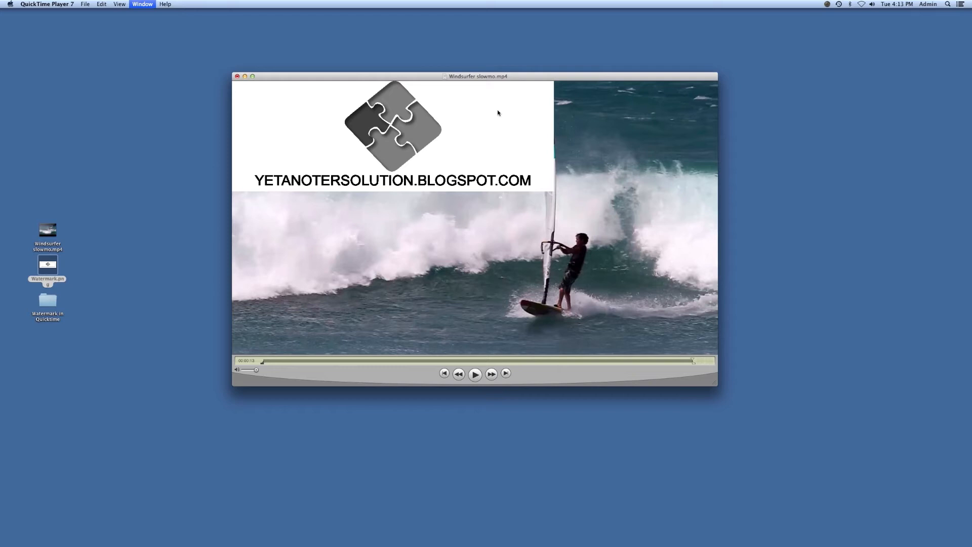
{"action": "left_click_drag", "start_coordinate": [595, 82], "coordinate": [412, 81]}
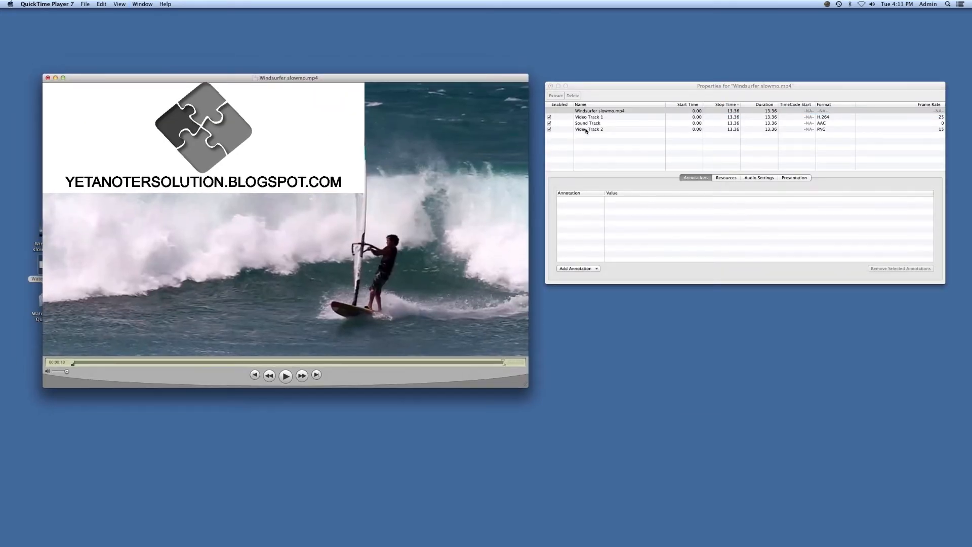
Step: Set the scaled width of Video Track 2, the watermark, to 350 pixels in its visual settings
{"action": "left_click", "coordinate": [586, 130]}
{"action": "left_click", "coordinate": [586, 130]}
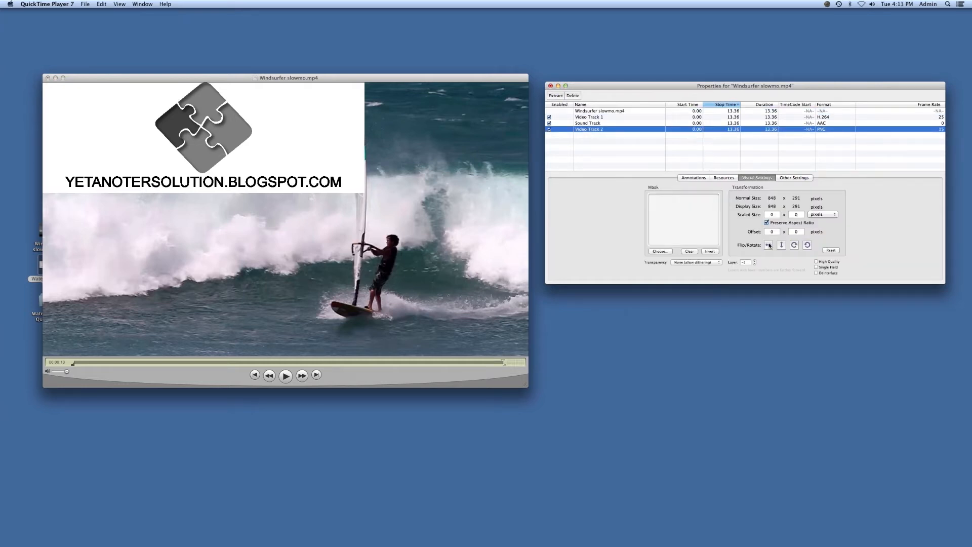
{"action": "left_click", "coordinate": [765, 215]}
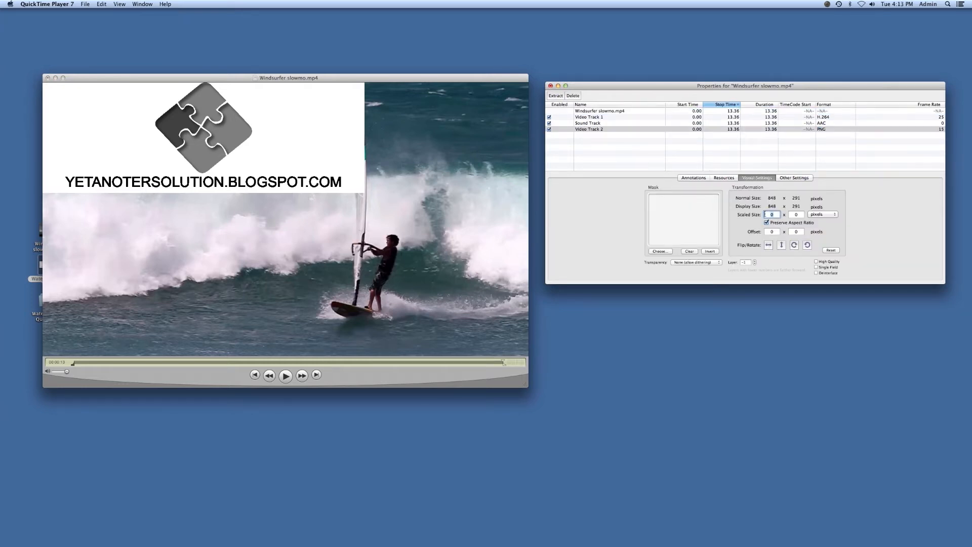
{"action": "type", "text": "350"}
{"action": "key", "text": "Return"}
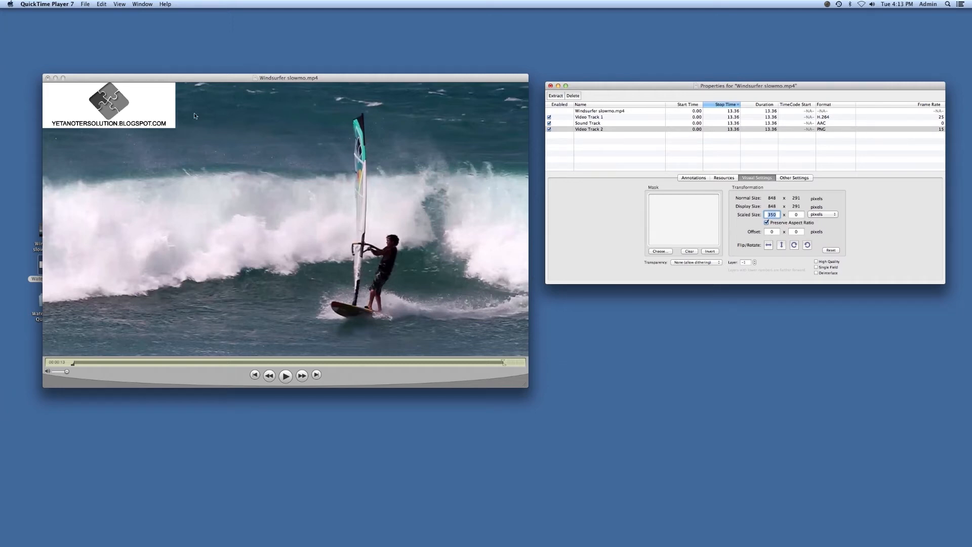
Step: Try the Straight Alpha, Straight Alpha Blend with an adjusted transparency level, and None (no dithering) modes on the watermark track
{"action": "left_click", "coordinate": [721, 264]}
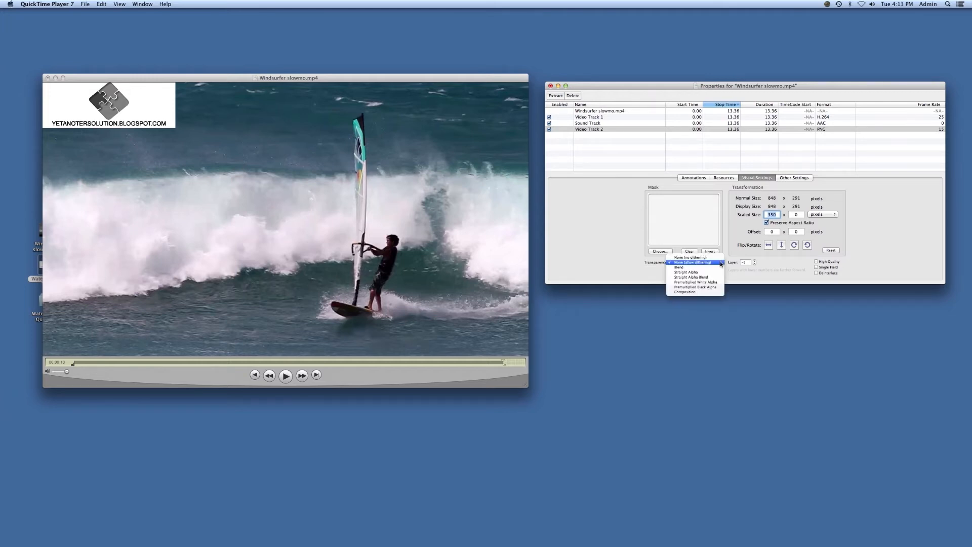
{"action": "left_click", "coordinate": [690, 272]}
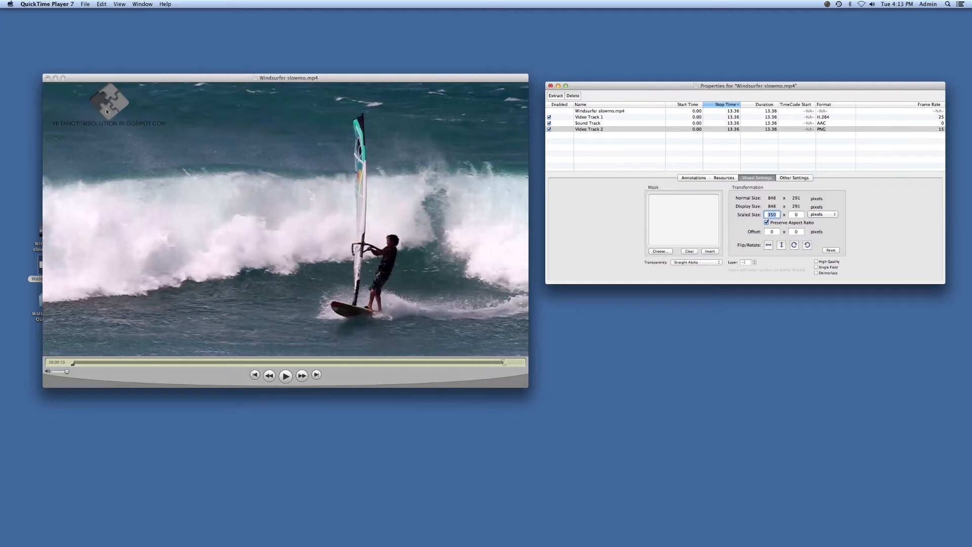
{"action": "left_click", "coordinate": [718, 264]}
{"action": "left_click", "coordinate": [708, 268]}
{"action": "mouse_move", "coordinate": [701, 271]}
{"action": "left_mouse_down"}
{"action": "mouse_move", "coordinate": [686, 271]}
{"action": "mouse_move", "coordinate": [713, 272]}
{"action": "left_mouse_up"}
{"action": "left_click", "coordinate": [719, 263]}
{"action": "left_click", "coordinate": [705, 243]}
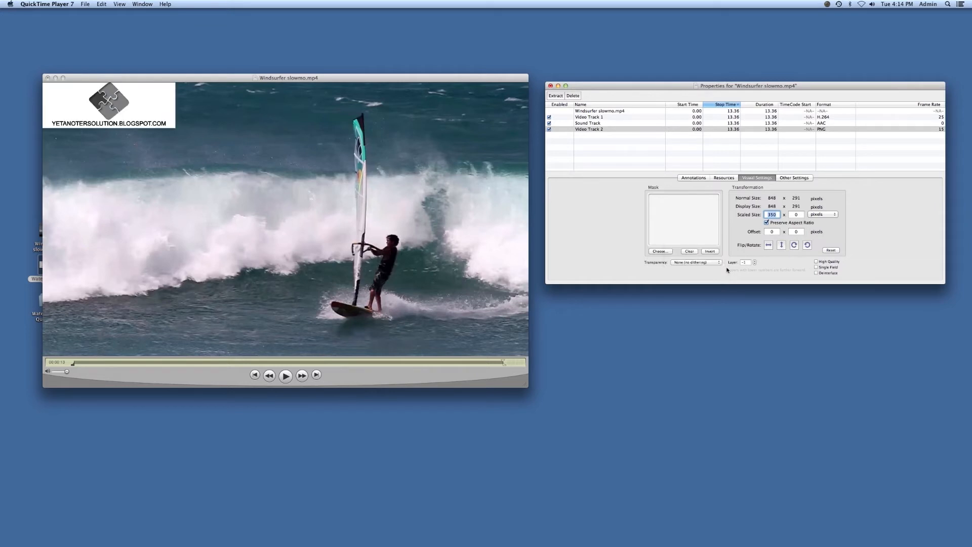
Step: Set the watermark track's transparency to Straight Alpha Blend and adjust its transparency level
{"action": "left_click", "coordinate": [721, 264]}
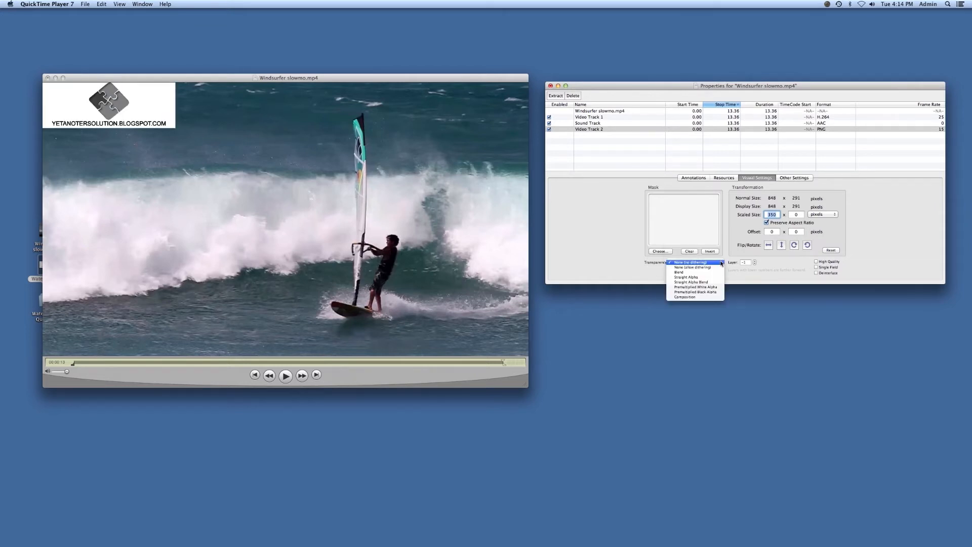
{"action": "left_click", "coordinate": [701, 282]}
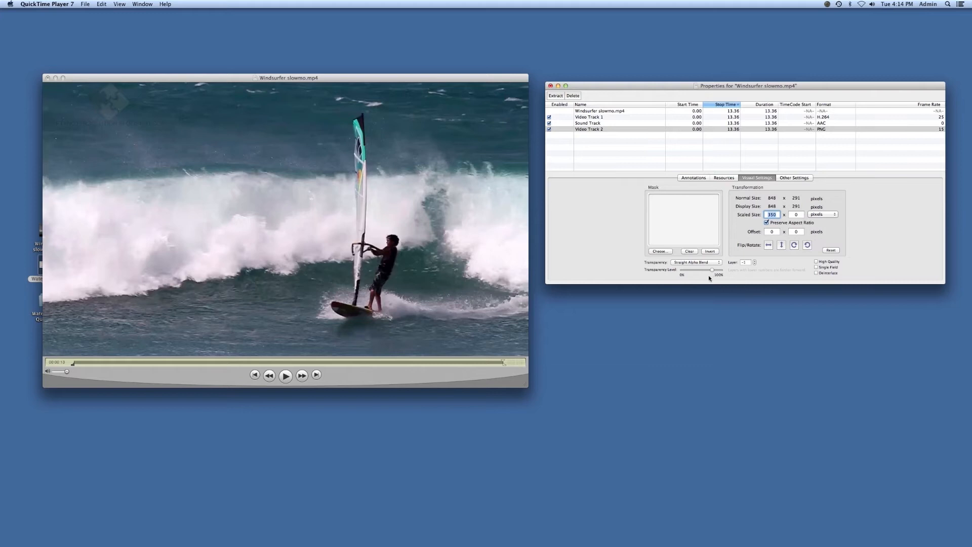
{"action": "left_click_drag", "start_coordinate": [712, 271], "coordinate": [693, 273]}
Step: Switch the watermark track's transparency to None (no dithering), then back to Straight Alpha Blend with the logo faintly visible
{"action": "left_click", "coordinate": [719, 262]}
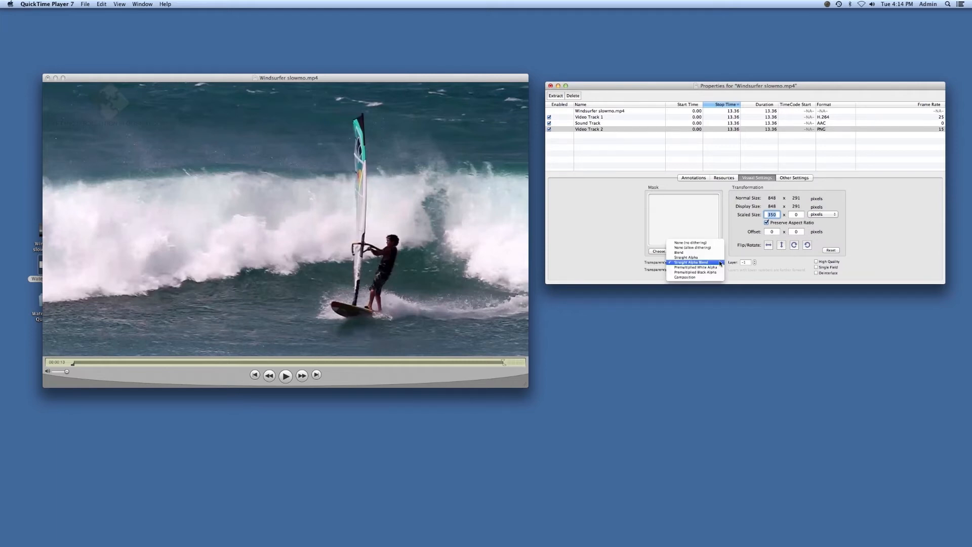
{"action": "left_click", "coordinate": [708, 243]}
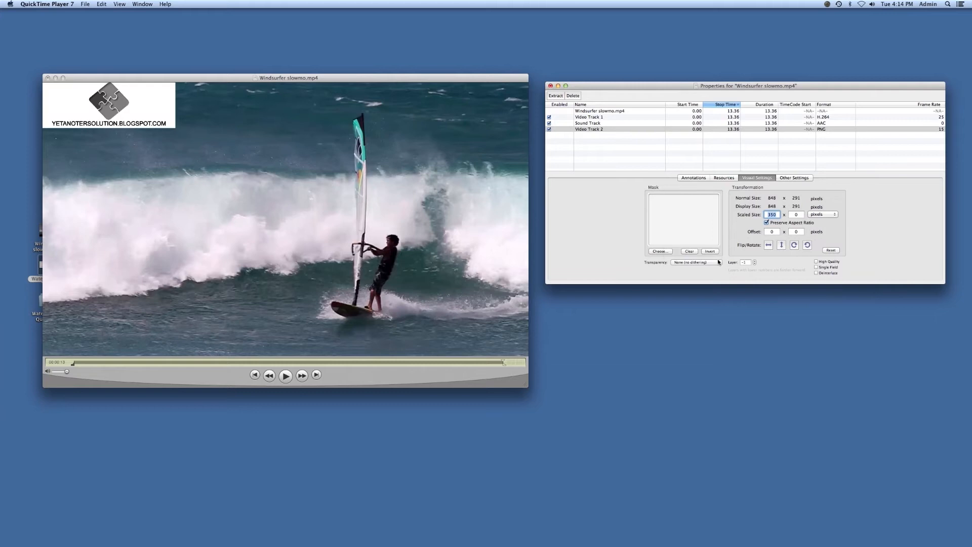
{"action": "left_click", "coordinate": [720, 263]}
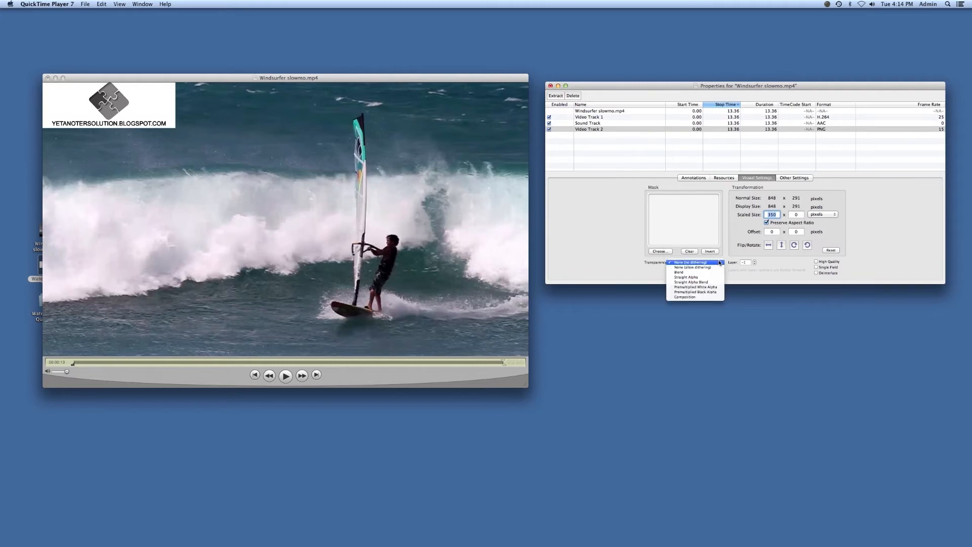
{"action": "left_click", "coordinate": [694, 283]}
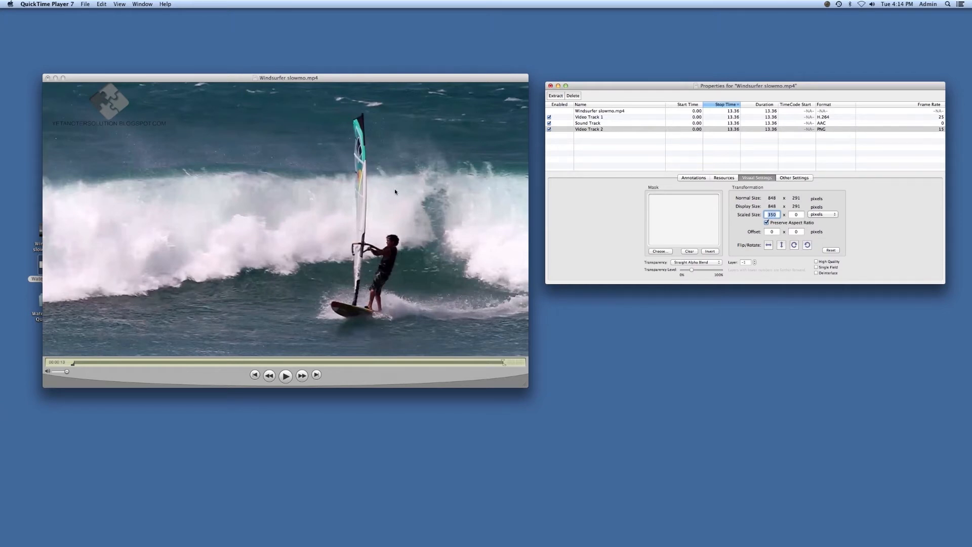
Step: Look up the movie's pixel dimensions in the Movie Inspector, then close it
{"action": "left_click", "coordinate": [776, 232]}
{"action": "left_click", "coordinate": [142, 4]}
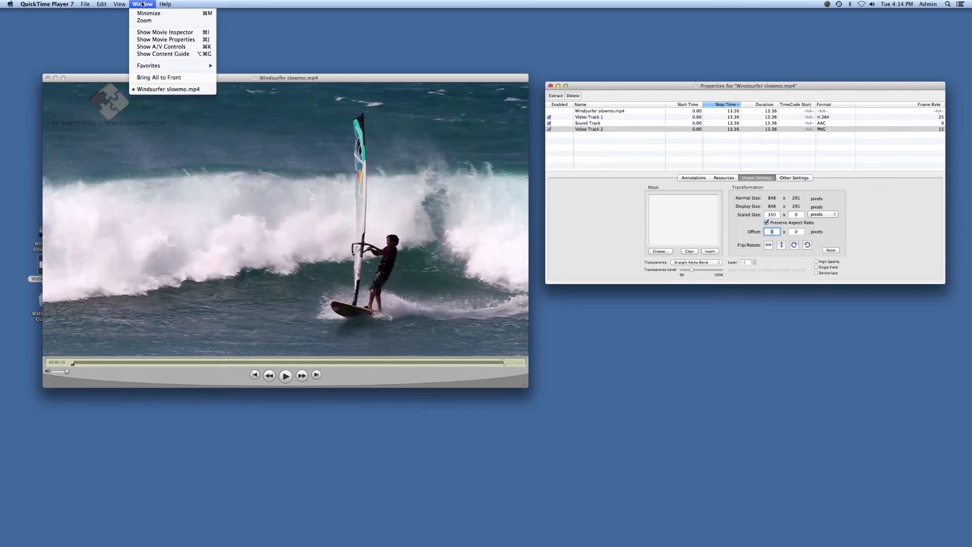
{"action": "left_click", "coordinate": [164, 33]}
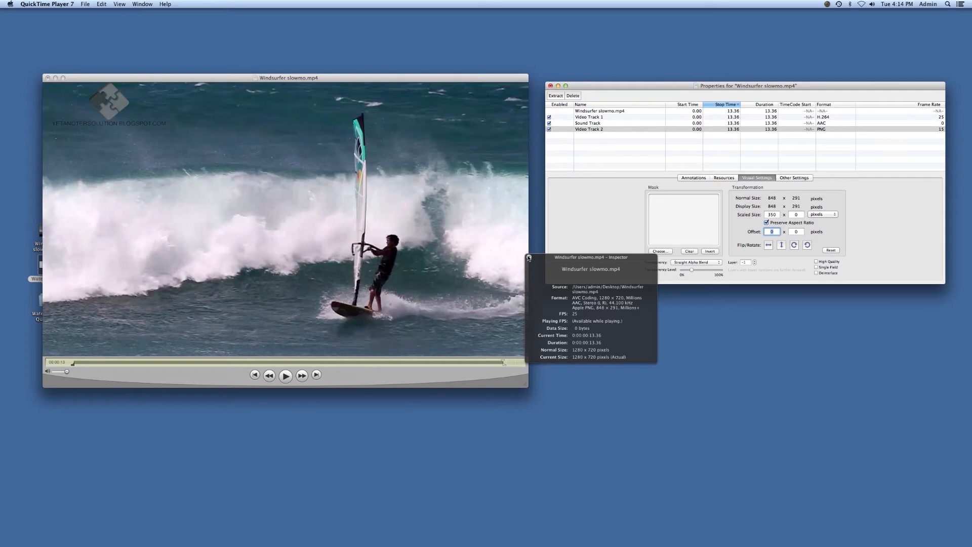
{"action": "left_click", "coordinate": [530, 258]}
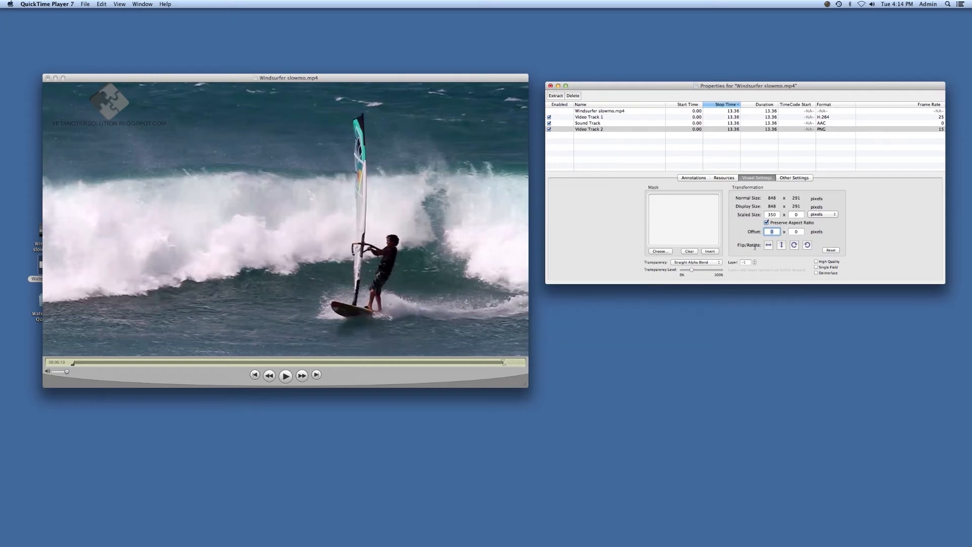
Step: Try a horizontal offset of 1280 pixels for the watermark track and move the properties window to see the preview
{"action": "left_click", "coordinate": [776, 232]}
{"action": "key", "text": "BackSpace"}
{"action": "type", "text": "1280"}
{"action": "key", "text": "Return"}
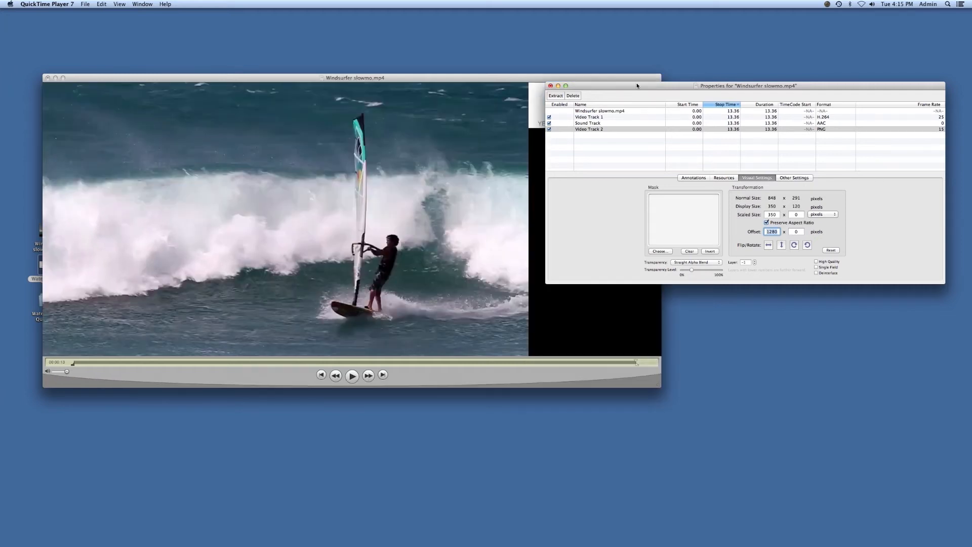
{"action": "left_click_drag", "start_coordinate": [636, 84], "coordinate": [700, 222]}
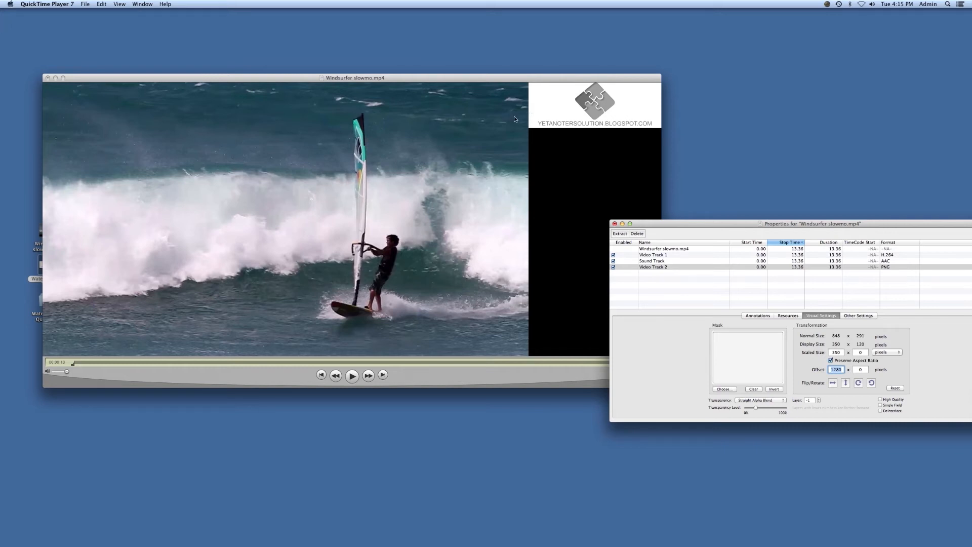
{"action": "left_click_drag", "start_coordinate": [731, 224], "coordinate": [683, 59]}
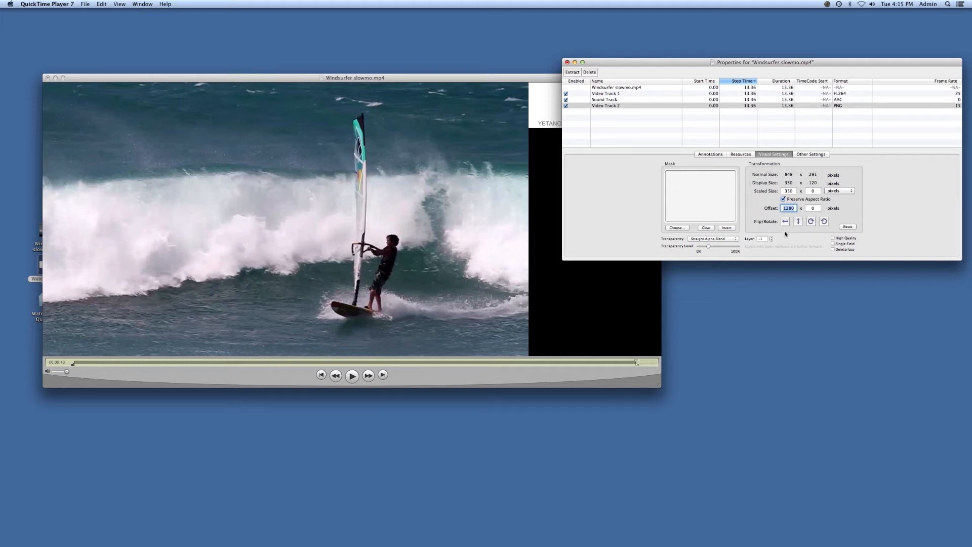
Step: Set the watermark track's offset to 900 by 580 pixels so the logo sits in the video's lower-right corner
{"action": "type", "text": "00"}
{"action": "key", "text": "Return"}
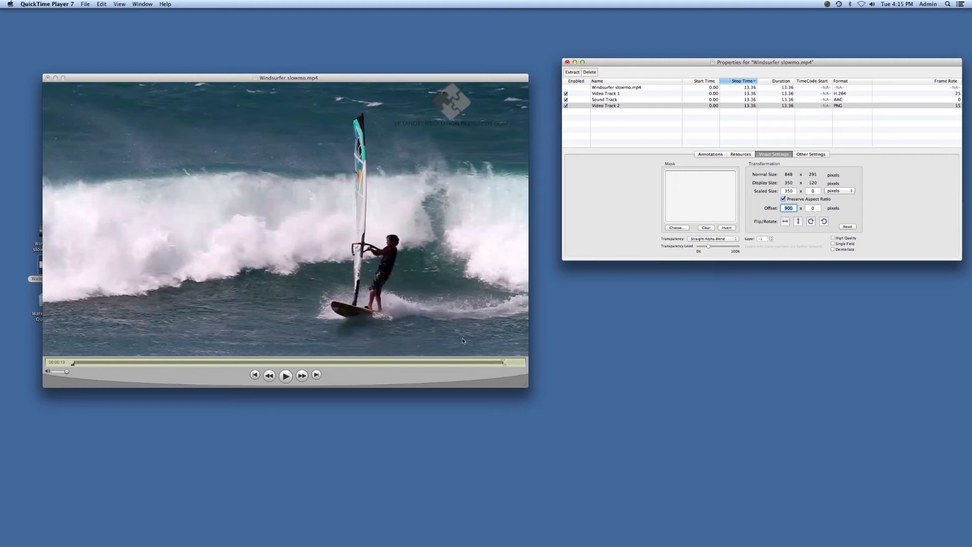
{"action": "left_click", "coordinate": [814, 208]}
{"action": "type", "text": "580"}
{"action": "key", "text": "Return"}
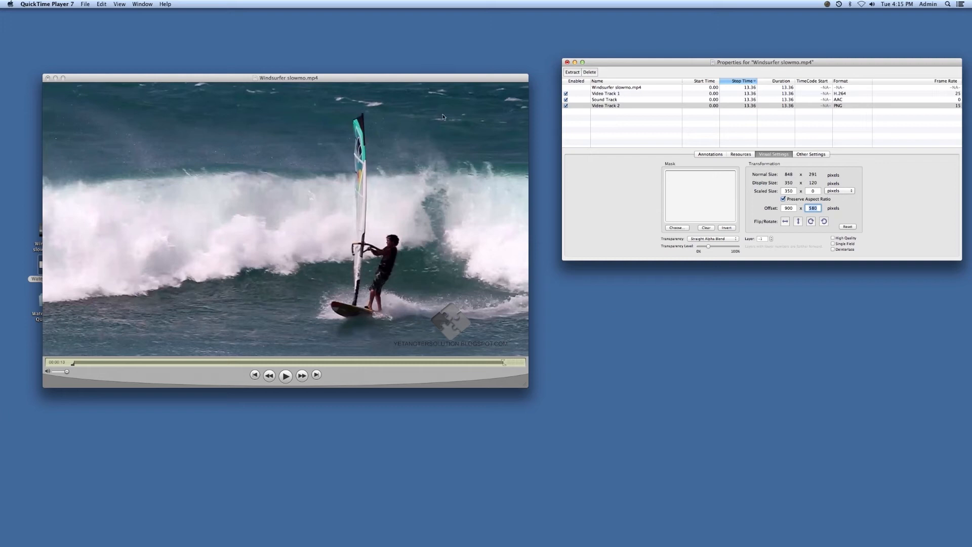
{"action": "left_click_drag", "start_coordinate": [425, 81], "coordinate": [432, 71]}
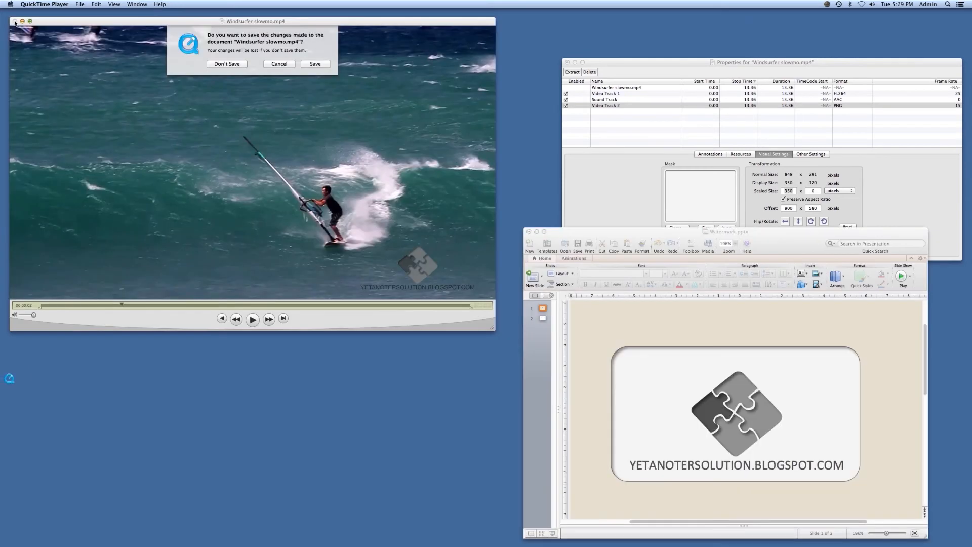
Step: Close the windsurfer movie and its properties, discarding the unsaved changes
{"action": "left_click", "coordinate": [231, 64]}
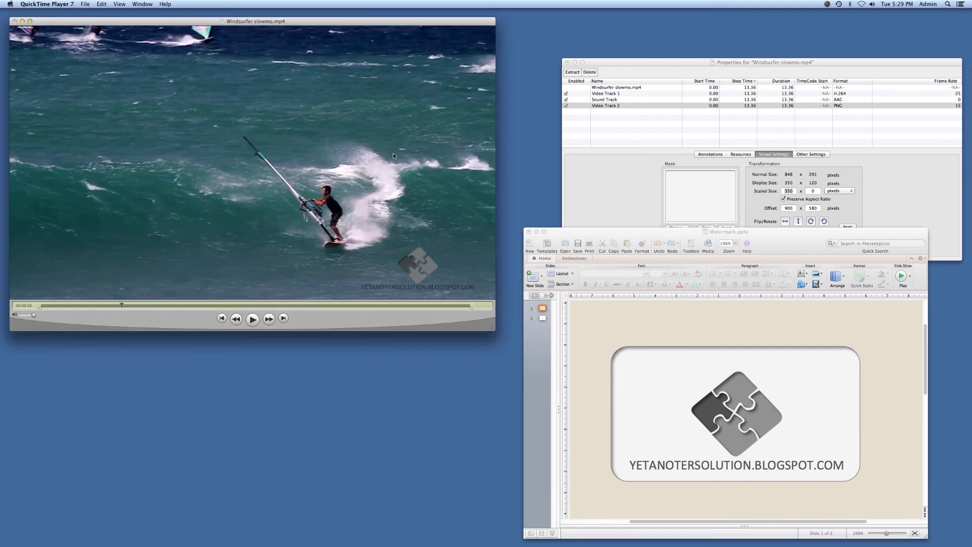
{"action": "key", "text": "super+w"}
{"action": "key", "text": "super+w"}
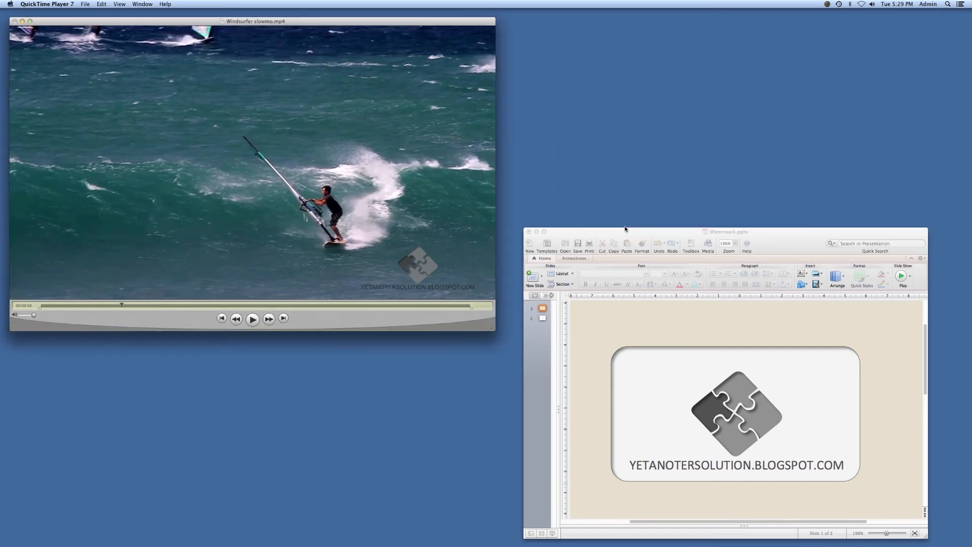
Step: Switch to the Watermark.pptx presentation in PowerPoint, enlarge its window and go to slide 2
{"action": "left_click", "coordinate": [664, 232]}
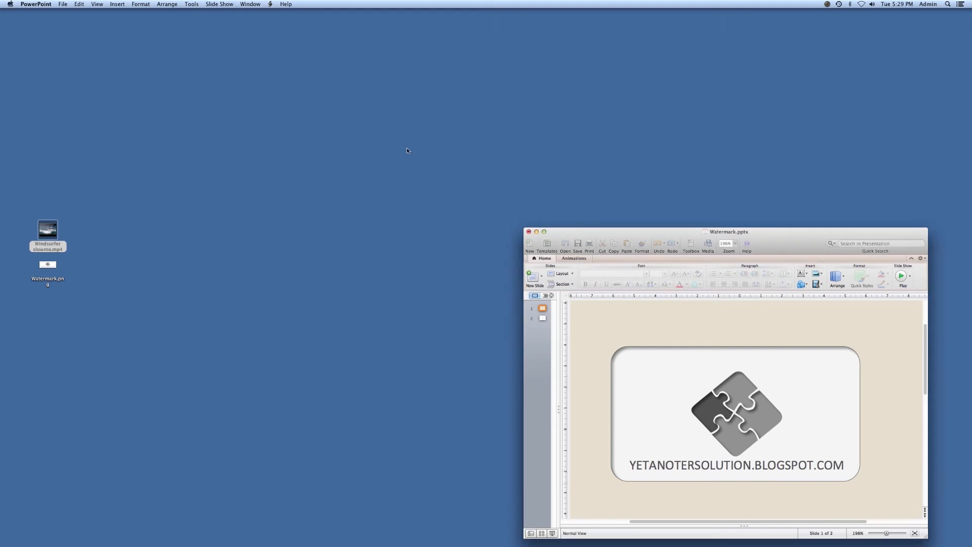
{"action": "left_click_drag", "start_coordinate": [628, 258], "coordinate": [361, 173]}
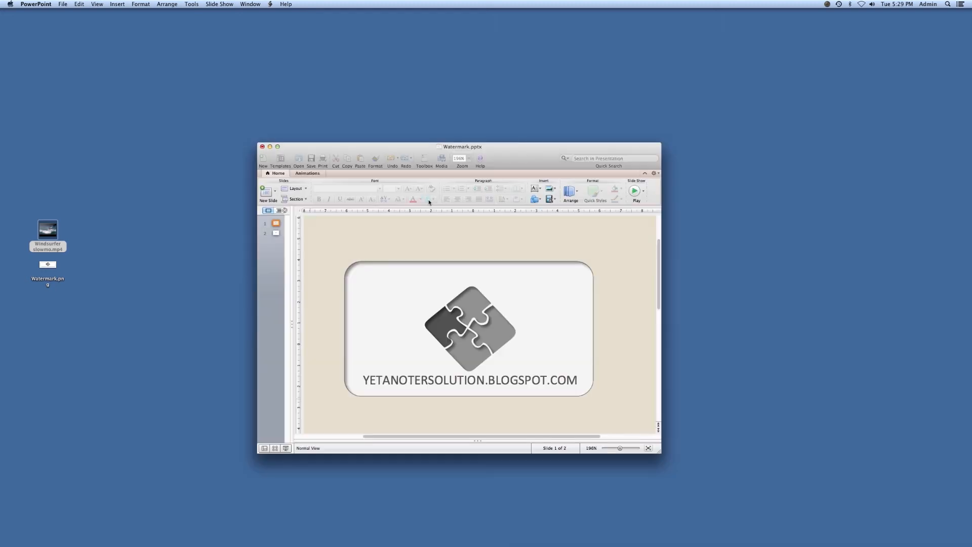
{"action": "left_click", "coordinate": [278, 147]}
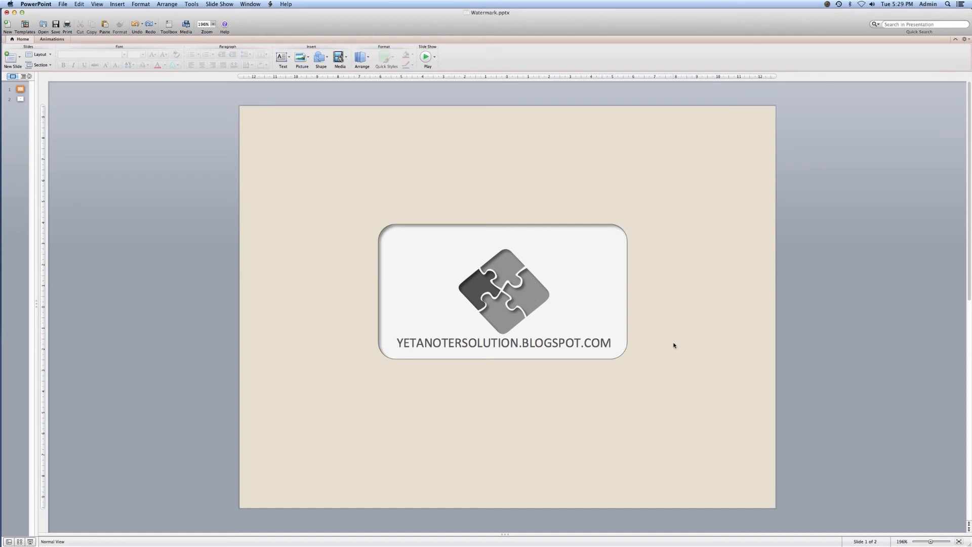
{"action": "key", "text": "Page_Down"}
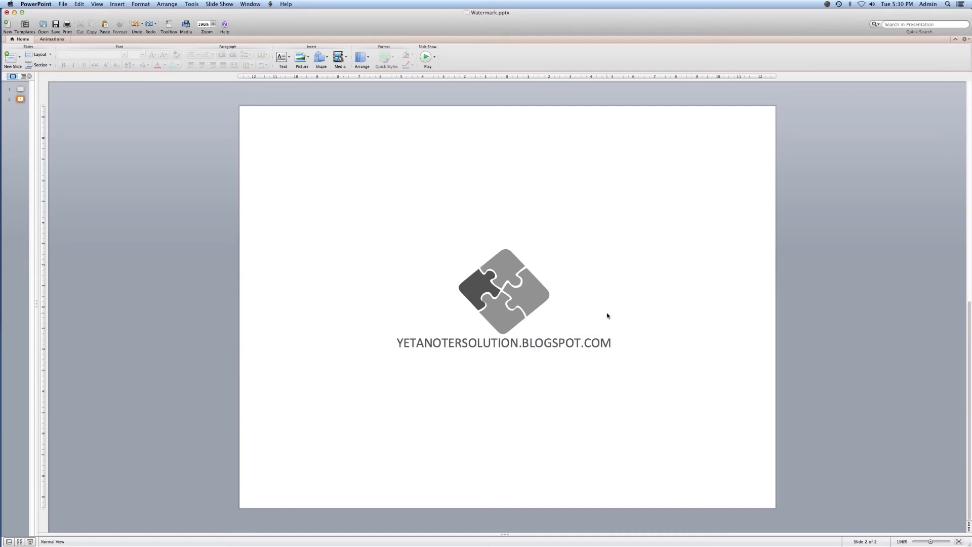
Step: Apply an inner shadow to the logo's top puzzle piece
{"action": "left_click", "coordinate": [512, 264]}
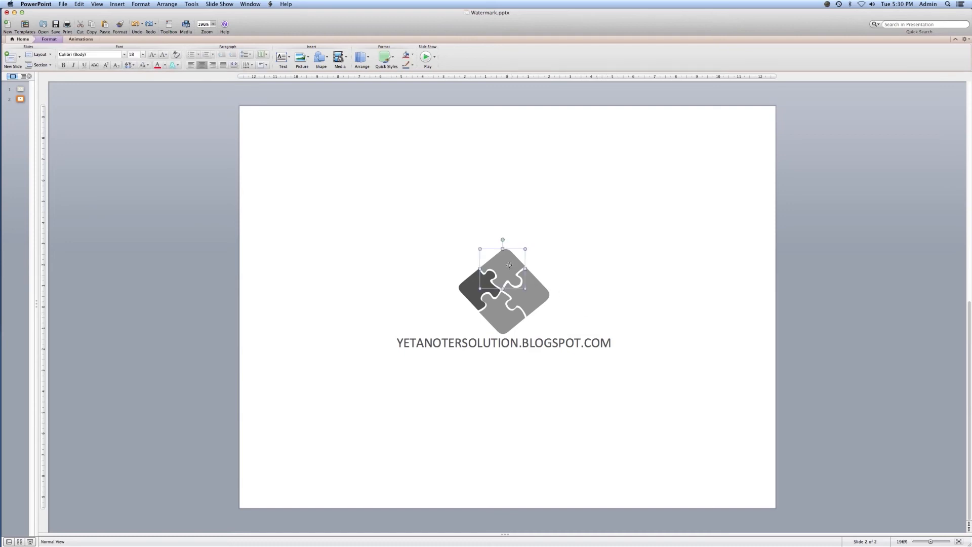
{"action": "right_click", "coordinate": [512, 263]}
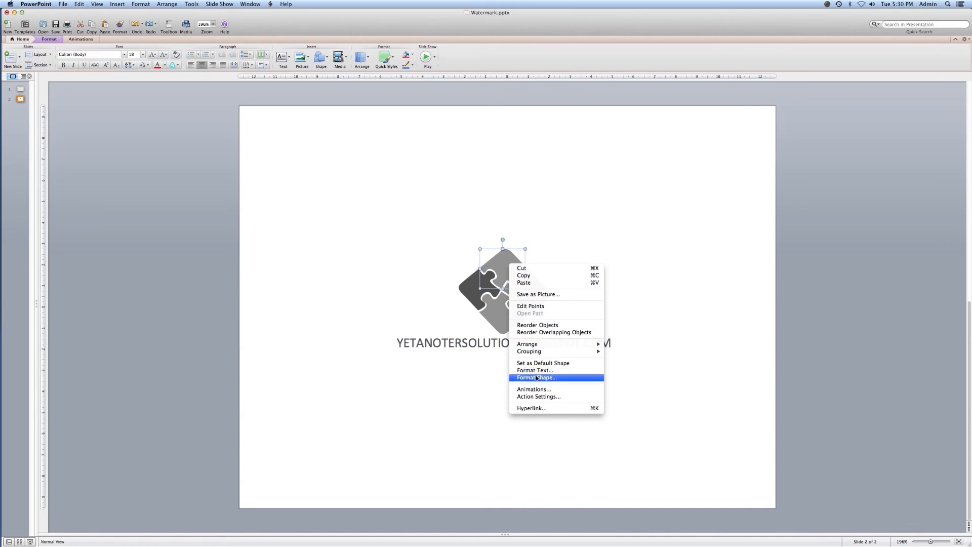
{"action": "left_click", "coordinate": [536, 377]}
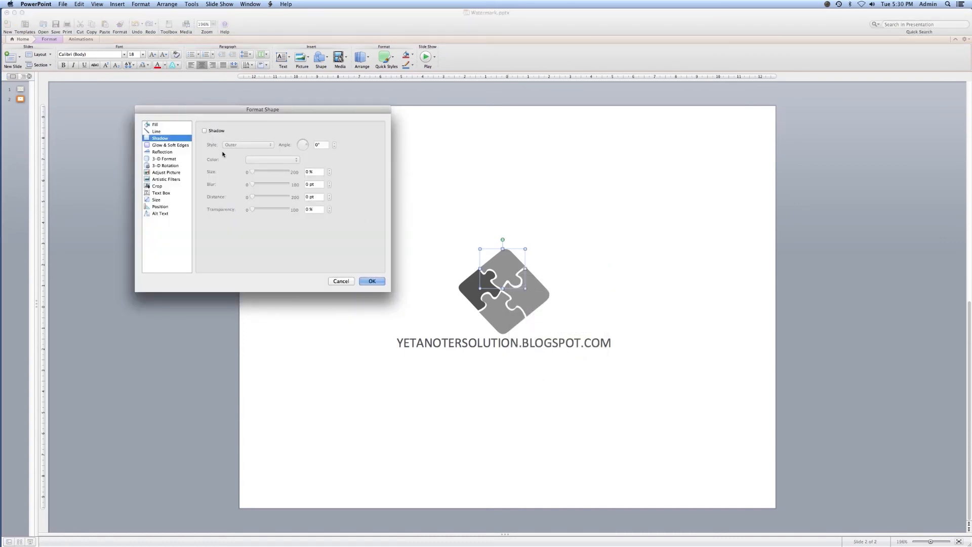
{"action": "left_click", "coordinate": [204, 131]}
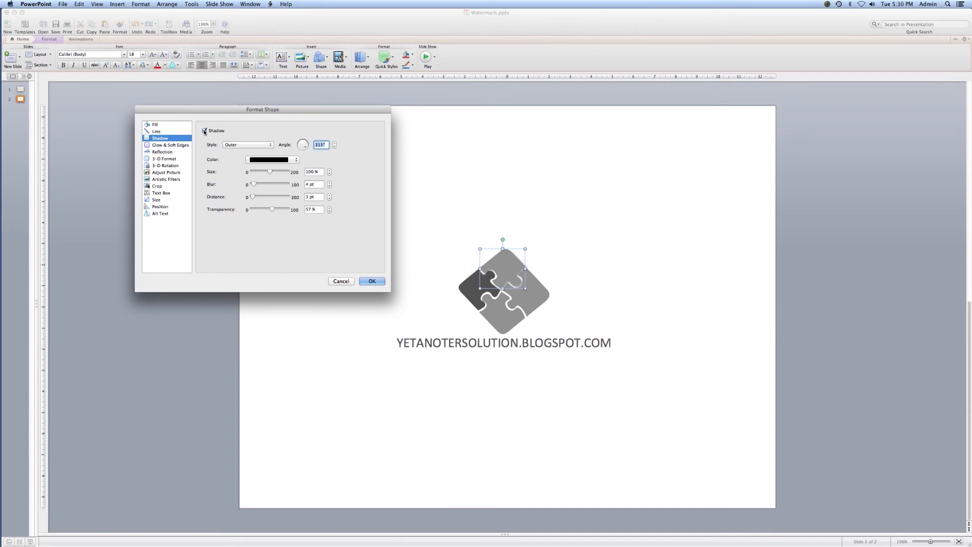
{"action": "left_click", "coordinate": [246, 144]}
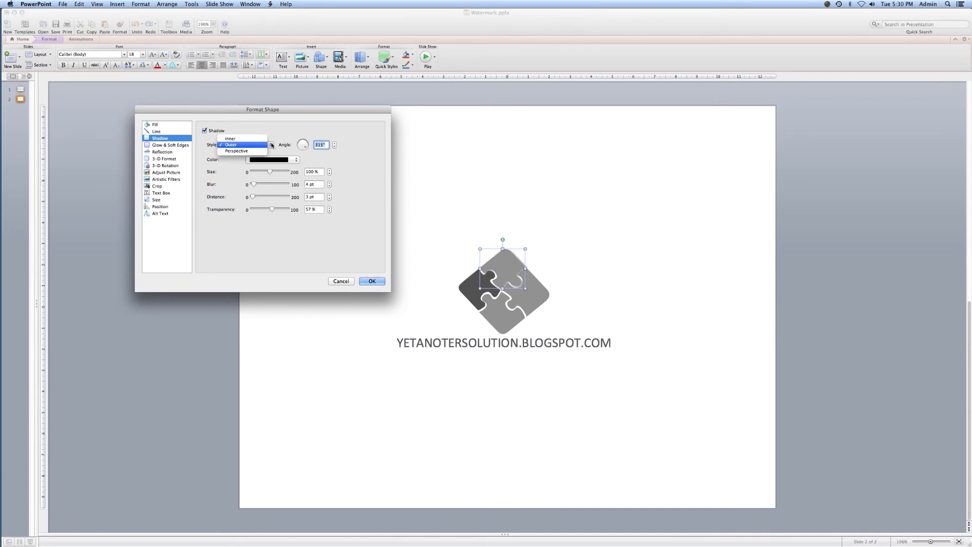
{"action": "left_click", "coordinate": [244, 139]}
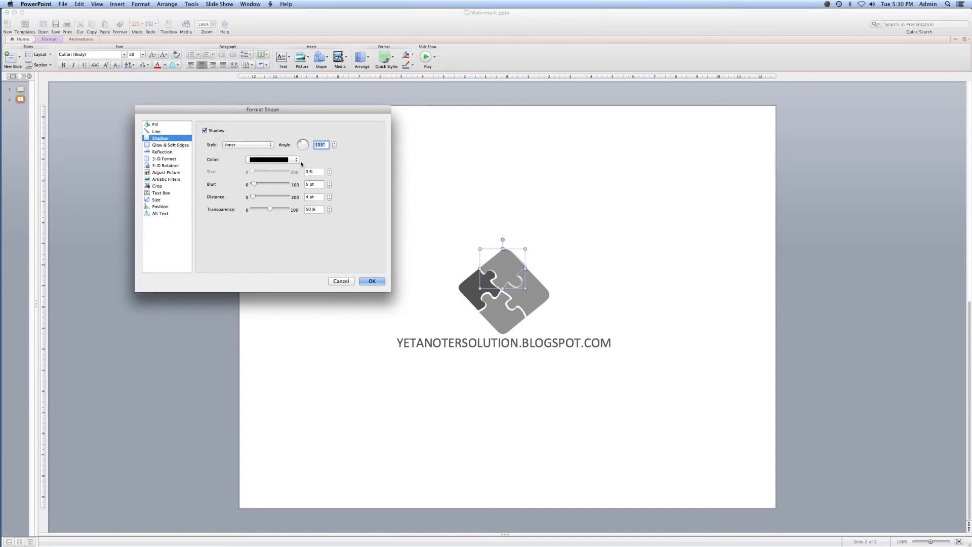
{"action": "left_click", "coordinate": [372, 281]}
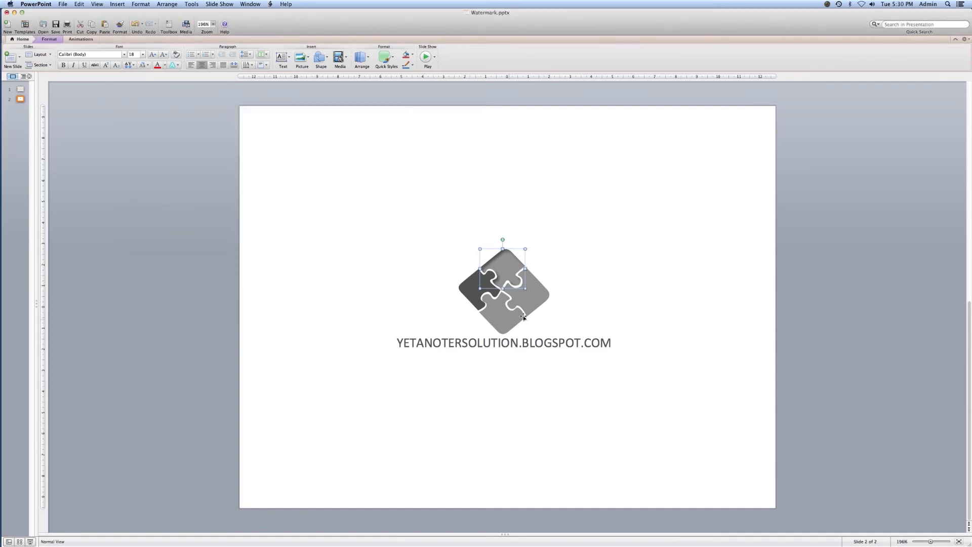
Step: Apply an inner shadow to the logo's dark left puzzle piece
{"action": "right_click", "coordinate": [470, 292]}
{"action": "left_click", "coordinate": [492, 437]}
{"action": "left_click", "coordinate": [205, 131]}
{"action": "left_click", "coordinate": [266, 145]}
{"action": "left_click", "coordinate": [246, 138]}
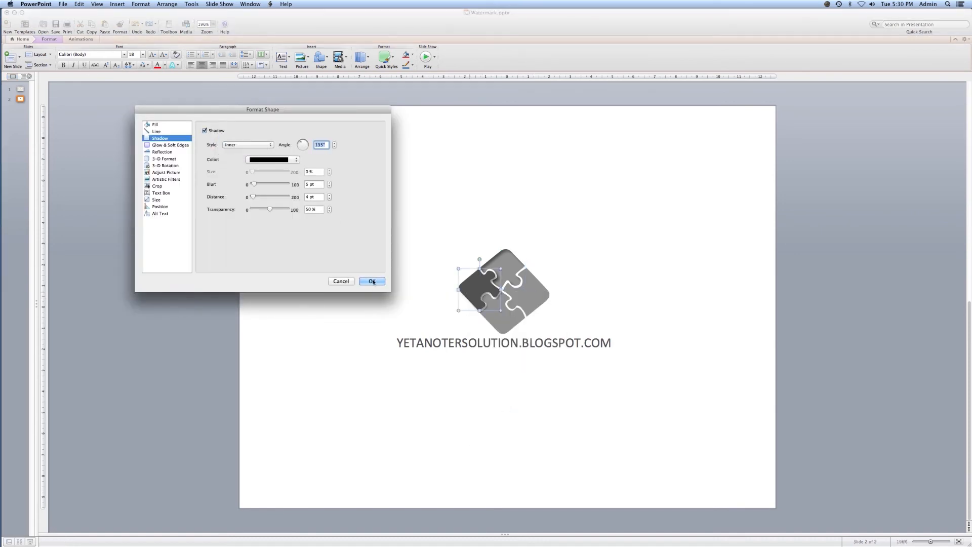
{"action": "left_click", "coordinate": [372, 281]}
Step: Apply an inner shadow to the logo's bottom puzzle piece
{"action": "right_click", "coordinate": [494, 323]}
{"action": "left_click", "coordinate": [517, 454]}
{"action": "left_click", "coordinate": [205, 131]}
{"action": "left_click", "coordinate": [248, 145]}
{"action": "left_click", "coordinate": [246, 148]}
{"action": "left_click", "coordinate": [372, 281]}
Step: Apply an inner shadow to the logo's right puzzle piece and deselect it
{"action": "right_click", "coordinate": [523, 290]}
{"action": "left_click", "coordinate": [549, 422]}
{"action": "left_click", "coordinate": [205, 131]}
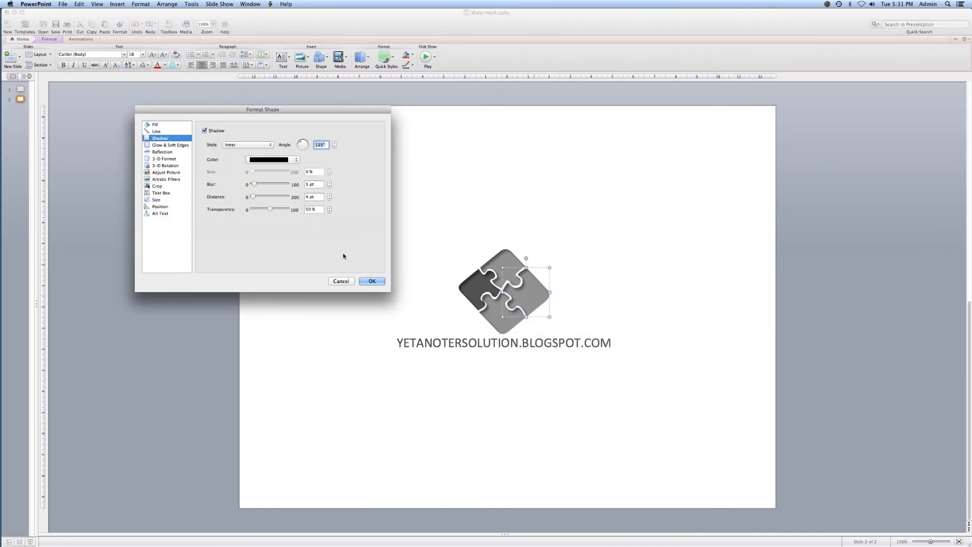
{"action": "left_click", "coordinate": [371, 281]}
{"action": "left_click", "coordinate": [413, 303]}
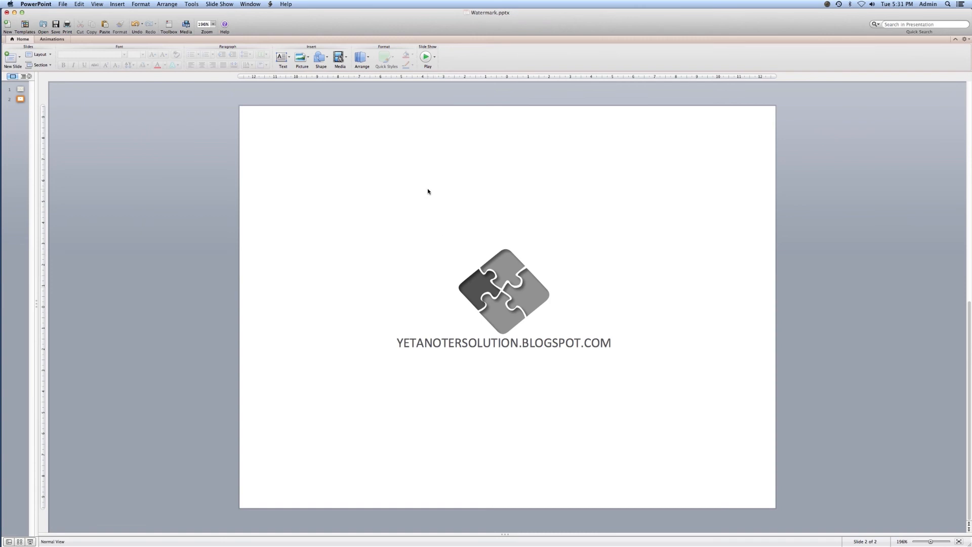
Step: Group the four puzzle pieces and the YETANOTERSOLUTION.BLOGSPOT.COM text box into one object
{"action": "left_click_drag", "start_coordinate": [428, 190], "coordinate": [601, 400]}
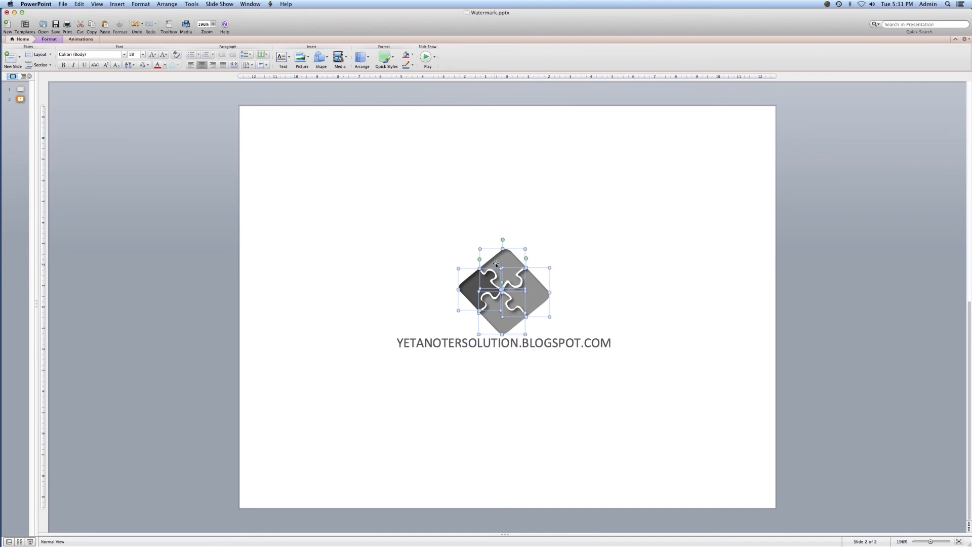
{"action": "left_click", "coordinate": [414, 310]}
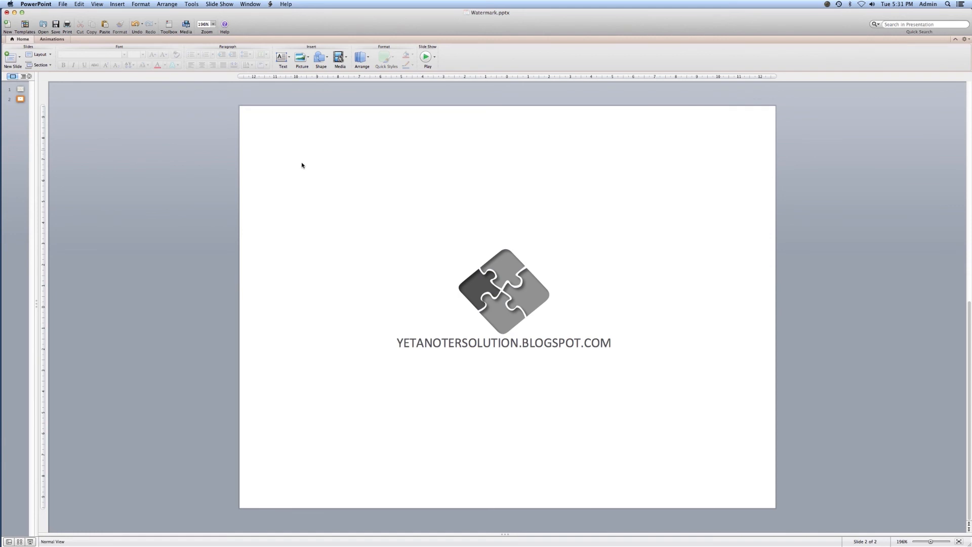
{"action": "left_click_drag", "start_coordinate": [650, 393], "coordinate": [729, 435]}
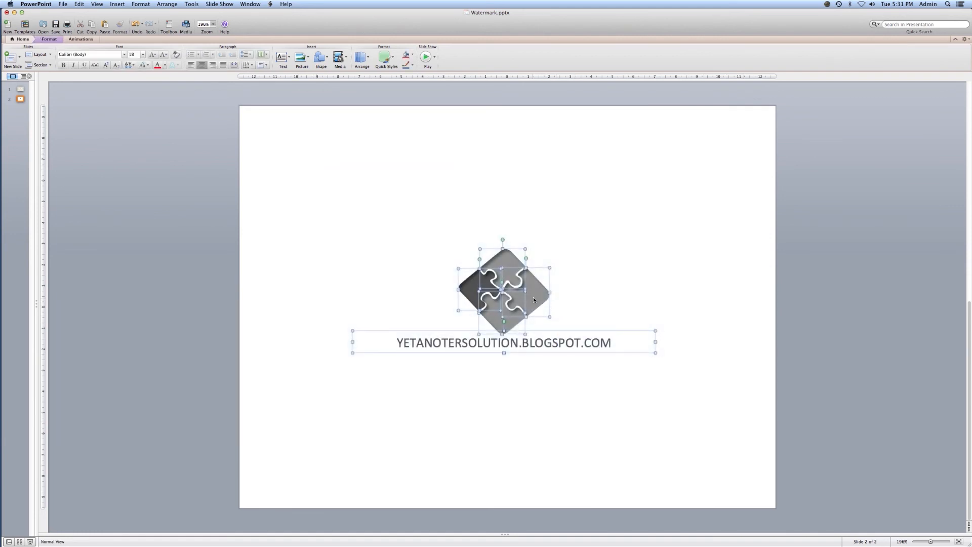
{"action": "right_click", "coordinate": [534, 300]}
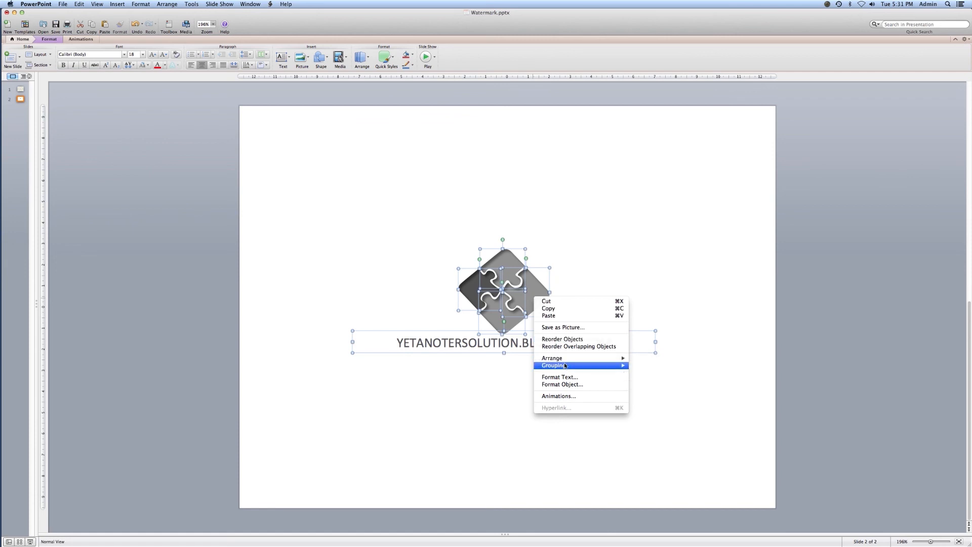
{"action": "mouse_move", "coordinate": [565, 365]}
{"action": "left_click", "coordinate": [651, 366]}
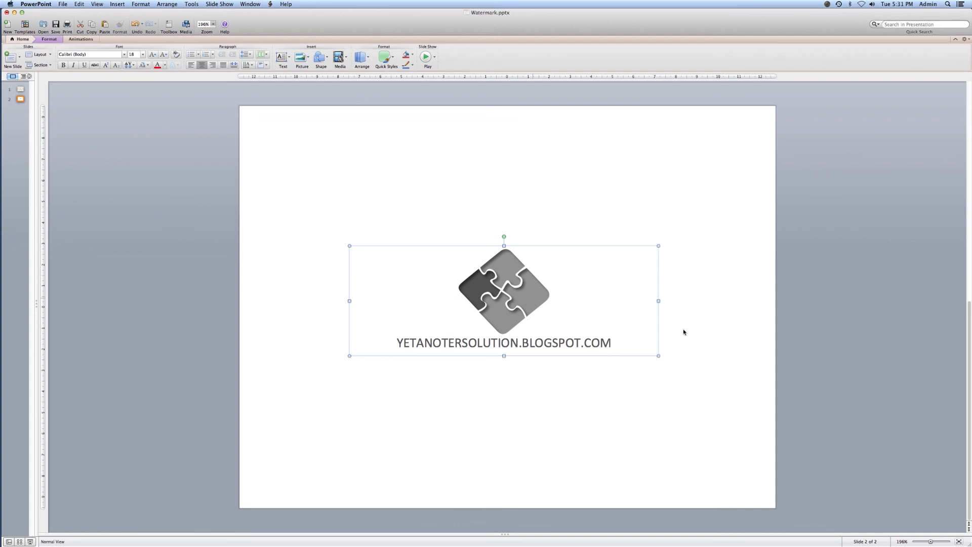
{"action": "left_click_drag", "start_coordinate": [528, 297], "coordinate": [528, 298]}
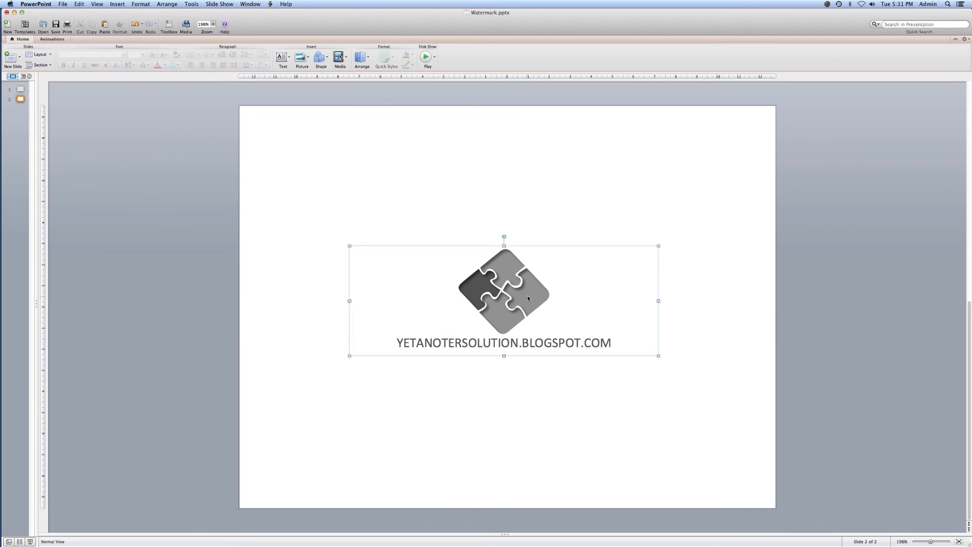
Step: Save the grouped logo as a PNG picture named watermark2 on the Desktop
{"action": "right_click", "coordinate": [528, 298]}
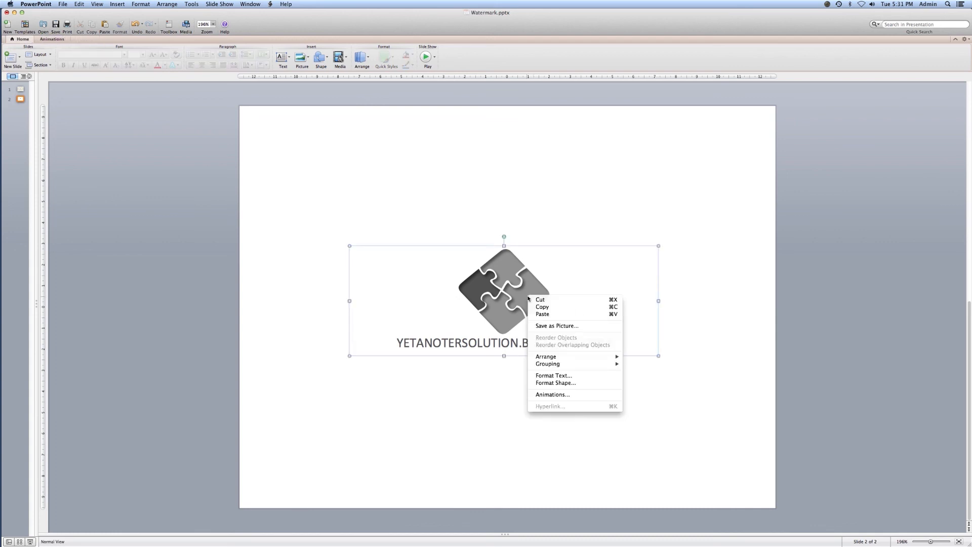
{"action": "left_click", "coordinate": [556, 327]}
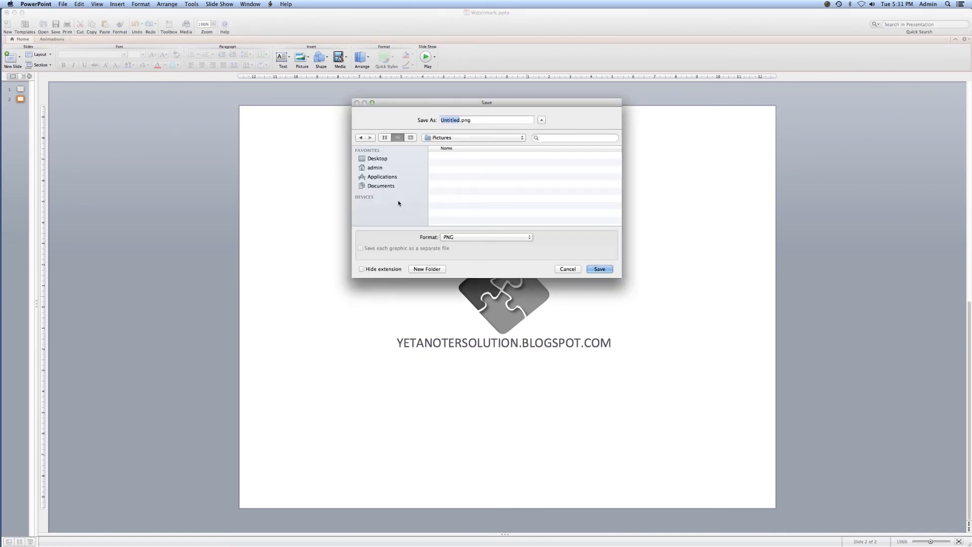
{"action": "left_click", "coordinate": [400, 159]}
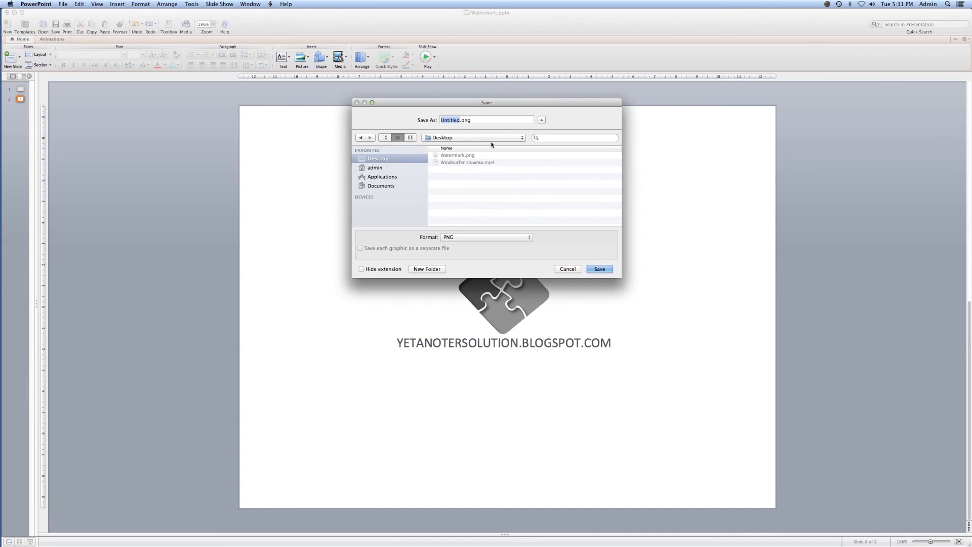
{"action": "type", "text": "watermasrk"}
{"action": "key", "text": "BackSpace"}
{"action": "key", "text": "BackSpace"}
{"action": "key", "text": "BackSpace"}
{"action": "key", "text": "BackSpace"}
{"action": "type", "text": "ark2"}
{"action": "left_click", "coordinate": [600, 269]}
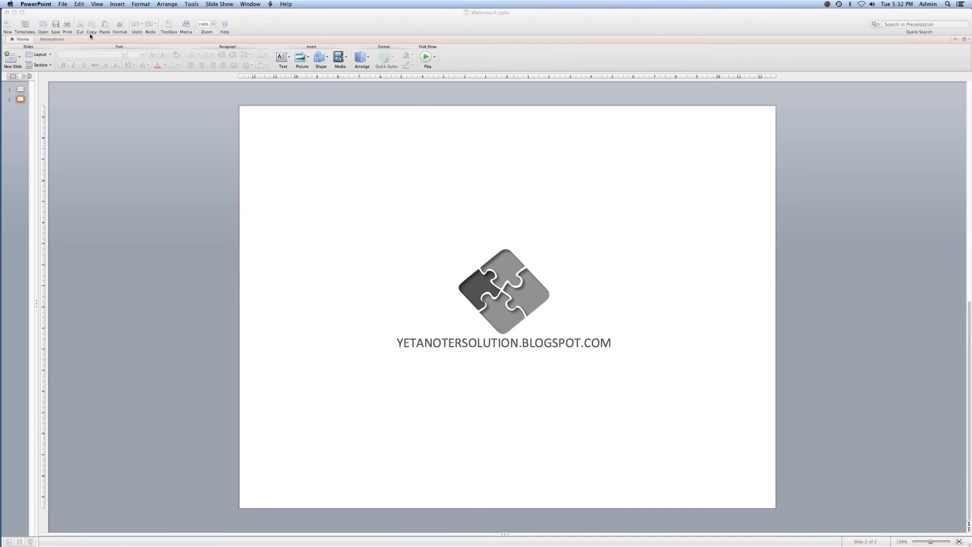
Step: Minimize the presentation, move watermark2.png to an empty area left of the desktop's centre, and open it in Preview
{"action": "left_click", "coordinate": [14, 13]}
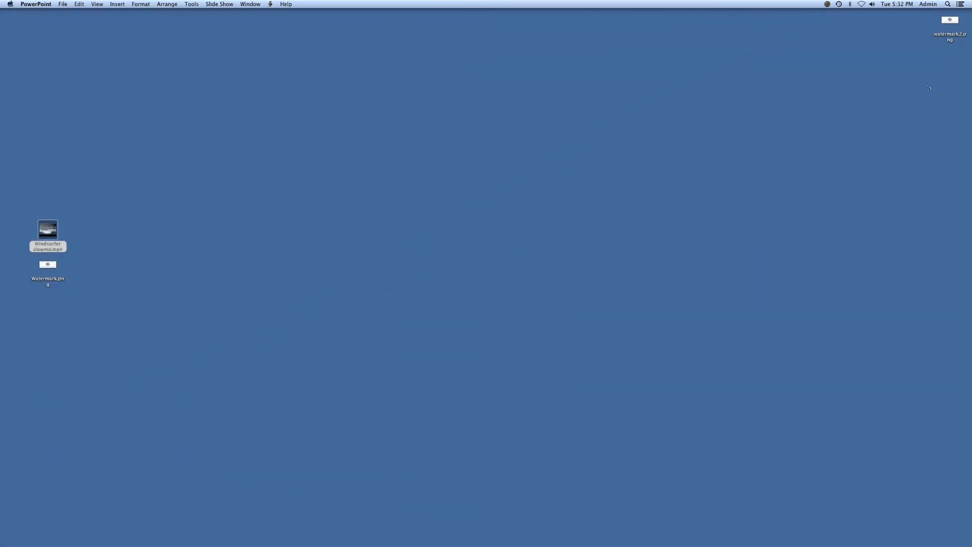
{"action": "left_click", "coordinate": [950, 23]}
{"action": "left_click_drag", "start_coordinate": [951, 22], "coordinate": [332, 276]}
{"action": "left_click", "coordinate": [337, 265]}
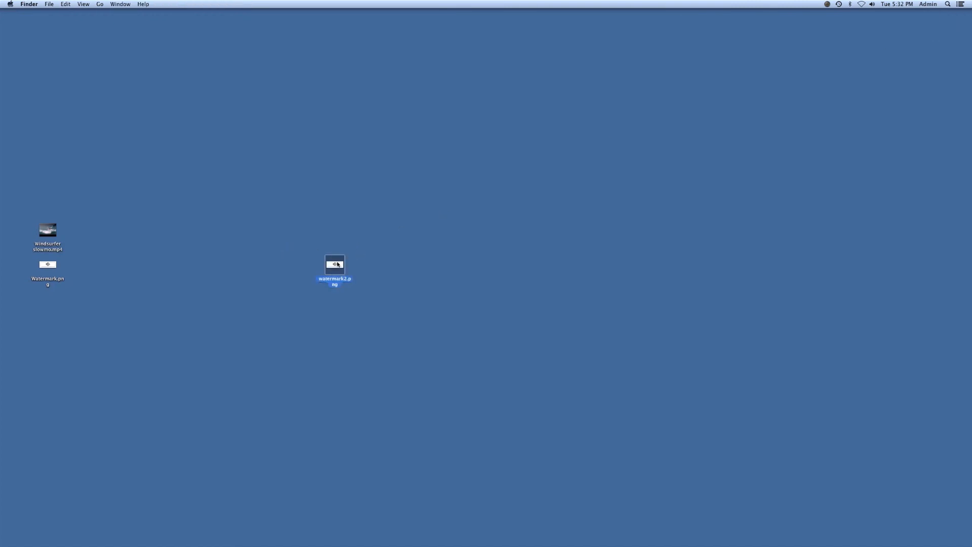
{"action": "double_click", "coordinate": [338, 264]}
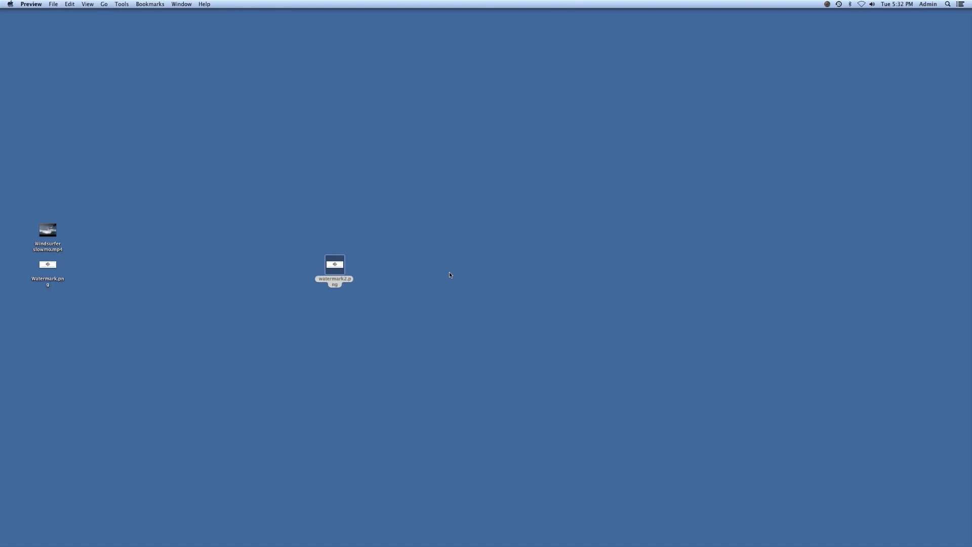